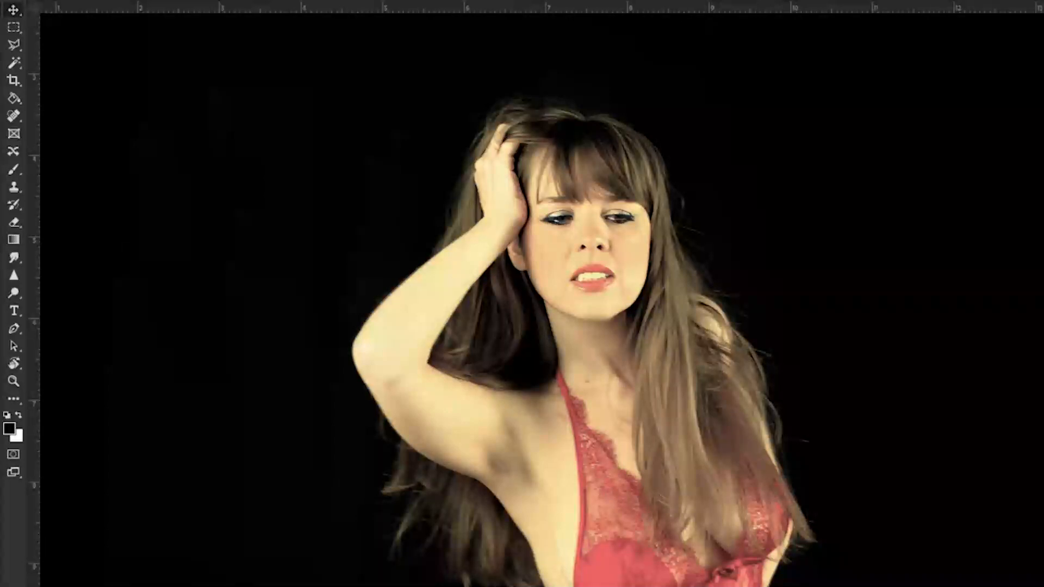
- Open the photo of the woman in the red dress in the Liquify filter
{"action": "left_click", "coordinate": [147, 1]}
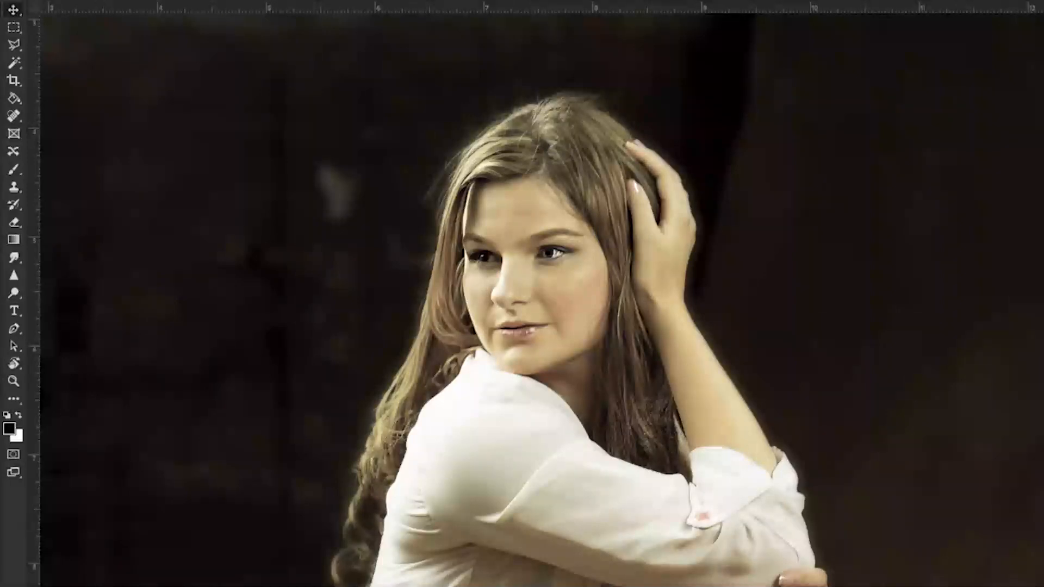
{"action": "key", "text": "ctrl+Tab"}
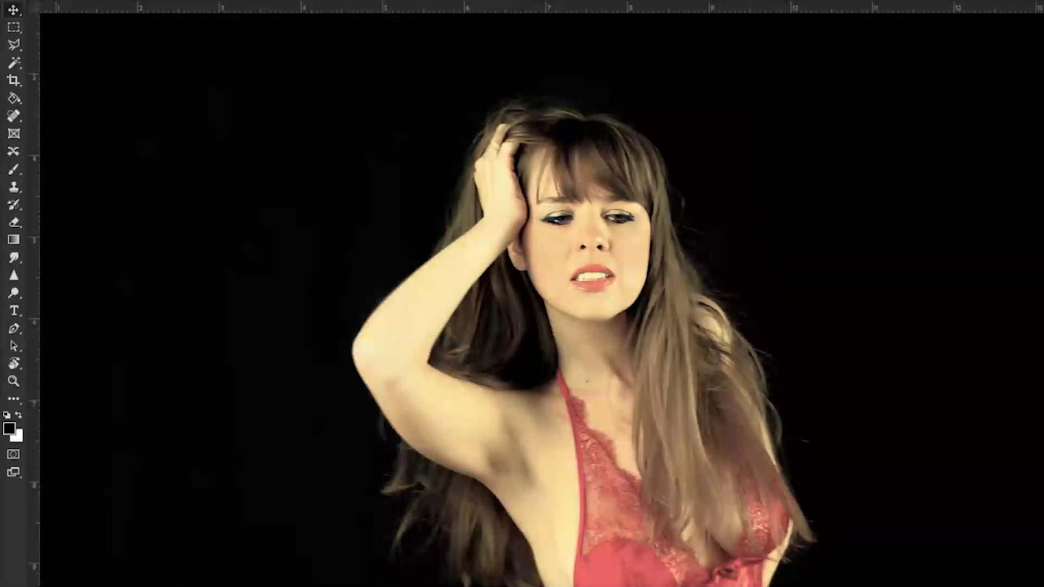
{"action": "left_click", "coordinate": [190, 0]}
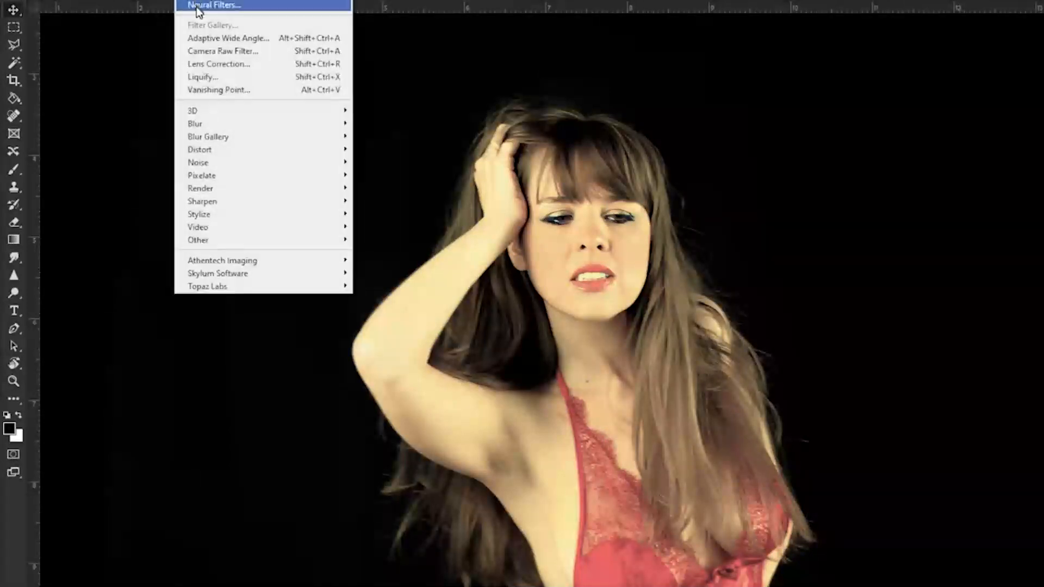
{"action": "left_click", "coordinate": [199, 77]}
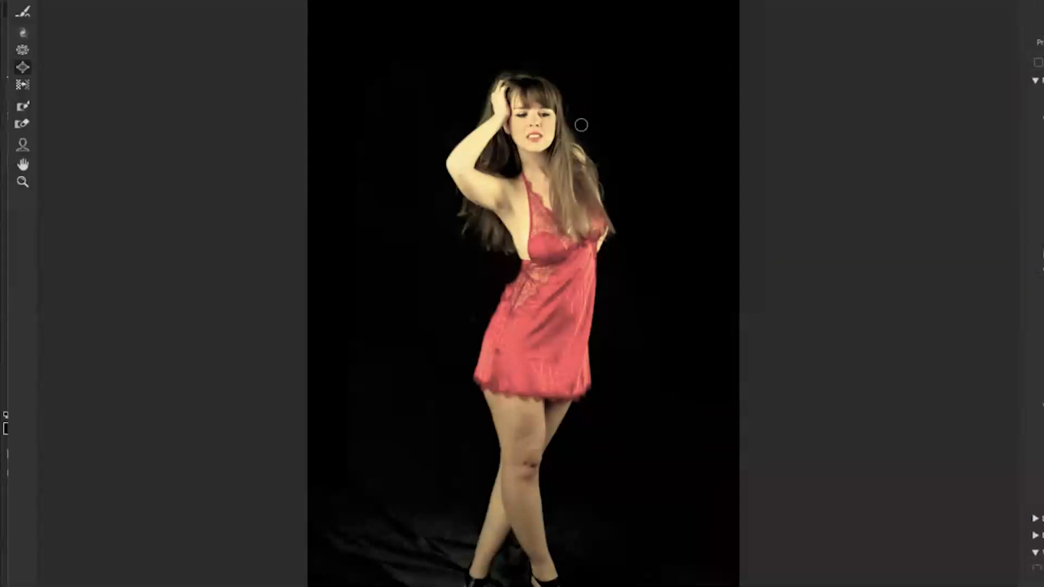
{"action": "key", "text": "ctrl+minus"}
{"action": "key", "text": "ctrl+plus"}
{"action": "key", "text": "ctrl+plus"}
{"action": "key", "text": "ctrl+plus"}
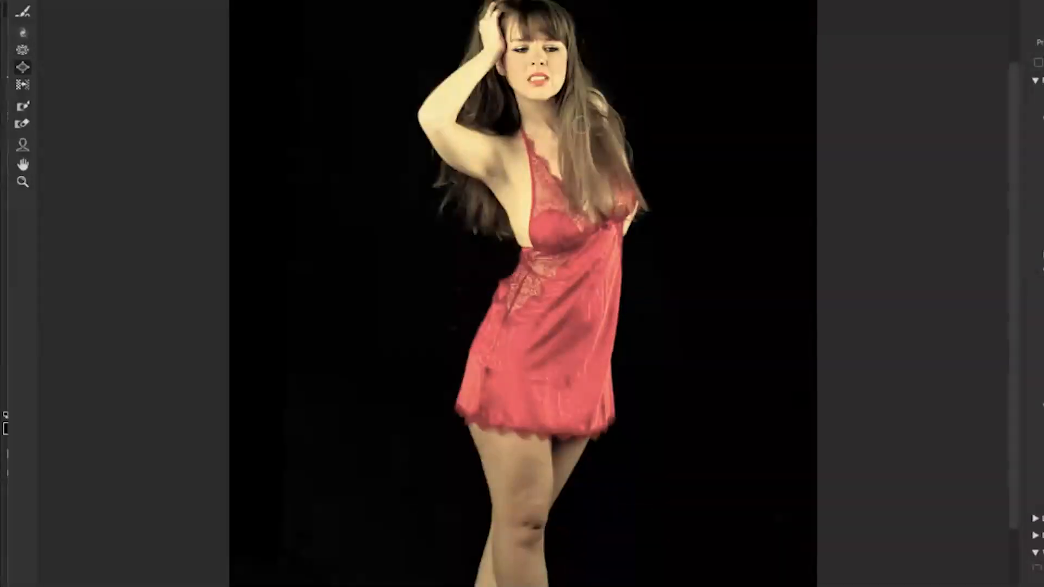
{"action": "key", "text": "ctrl+plus"}
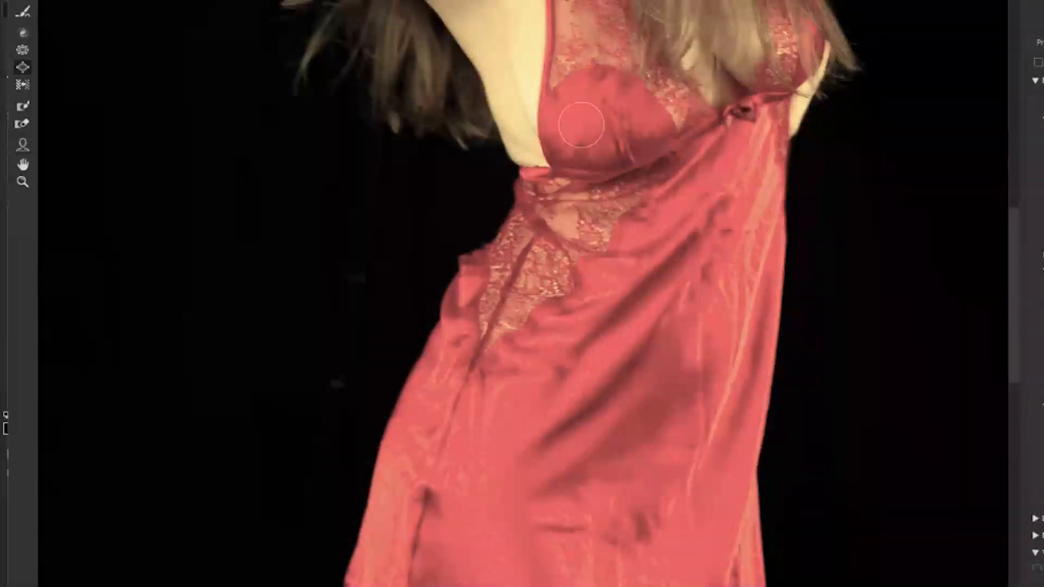
{"action": "left_click_drag", "start_coordinate": [581, 124], "coordinate": [551, 395]}
{"action": "left_click_drag", "start_coordinate": [576, 82], "coordinate": [582, 291]}
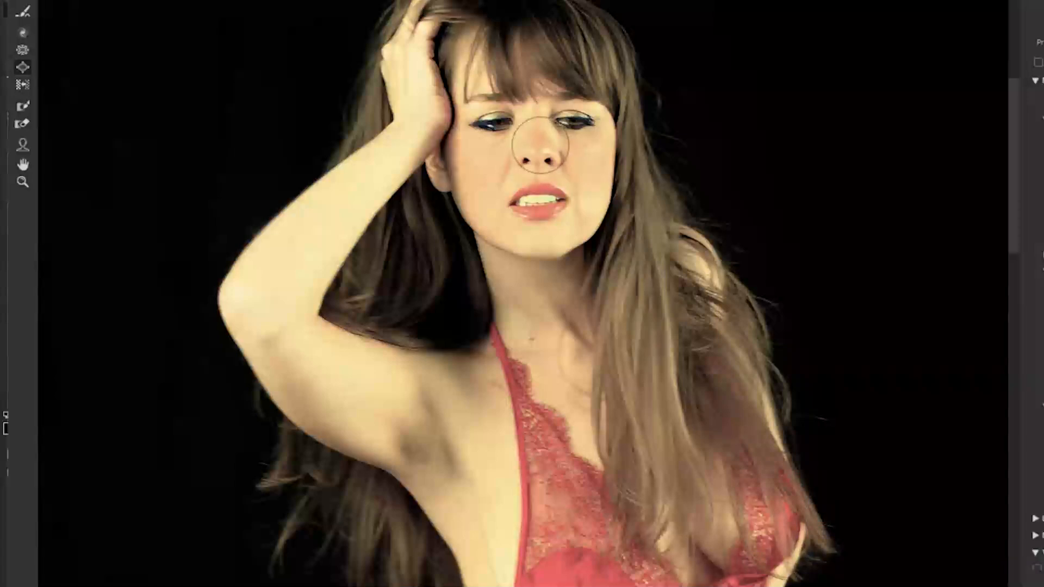
- Try to slim the woman's nose with the Pucker tool, using a brush slightly larger than the nose
{"action": "left_click", "coordinate": [23, 51]}
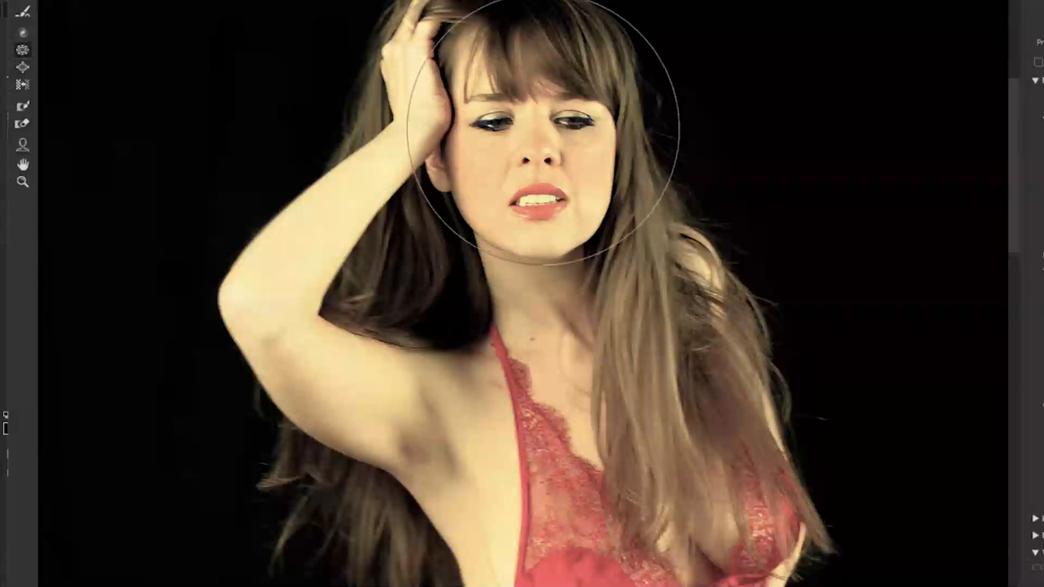
{"action": "scroll", "coordinate": [543, 129], "scroll_direction": "down", "scroll_amount": 3}
{"action": "scroll", "coordinate": [543, 129], "scroll_direction": "up", "scroll_amount": 2}
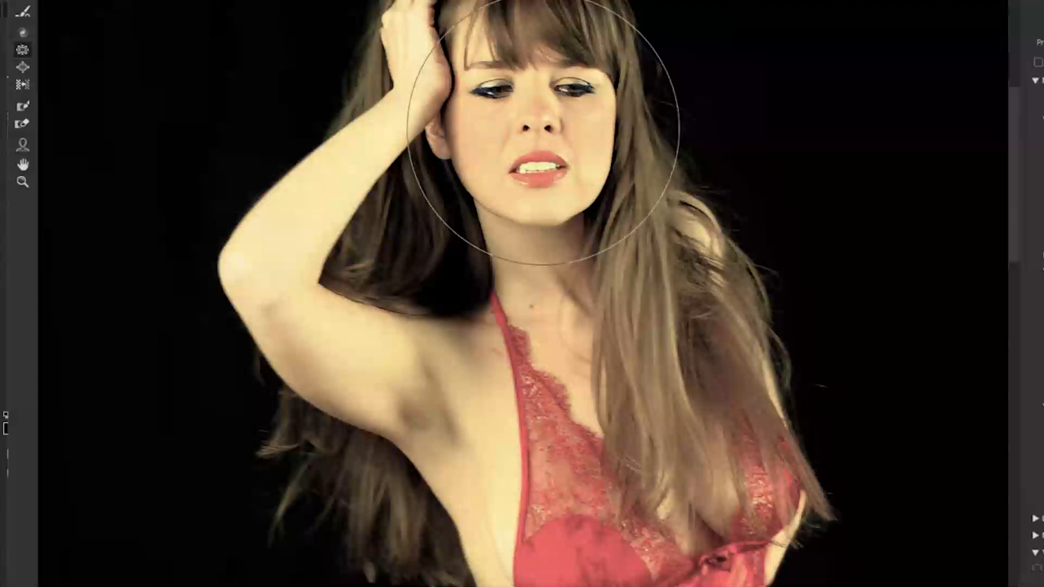
{"action": "key", "text": "bracketleft"}
{"action": "key", "text": "bracketleft"}
{"action": "key", "text": "bracketleft"}
{"action": "key", "text": "bracketleft"}
{"action": "key", "text": "bracketleft"}
{"action": "key", "text": "bracketleft"}
{"action": "key", "text": "bracketleft"}
{"action": "key", "text": "bracketleft"}
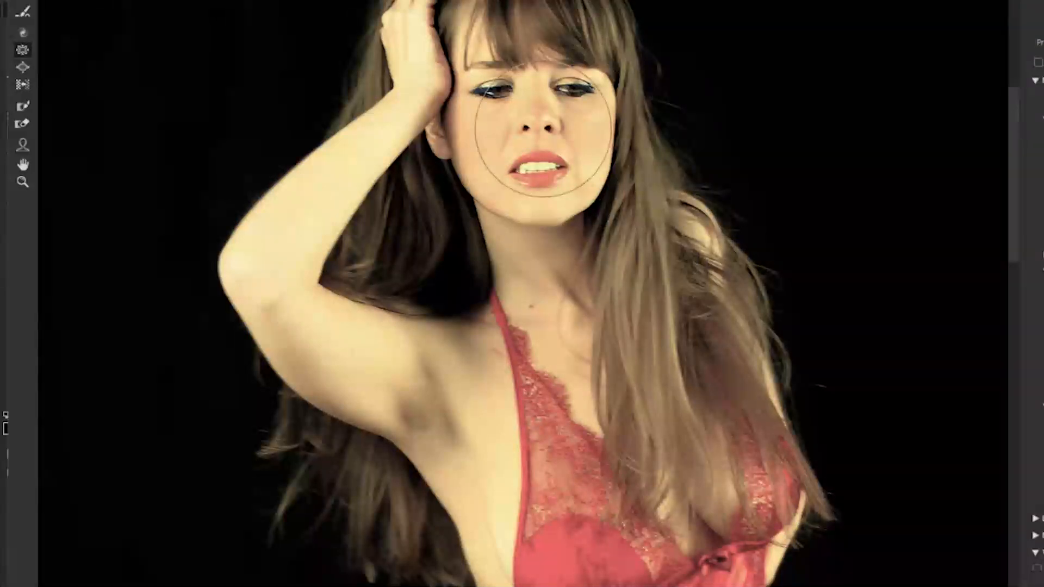
{"action": "key", "text": "bracketleft"}
{"action": "key", "text": "bracketleft"}
{"action": "key", "text": "bracketleft"}
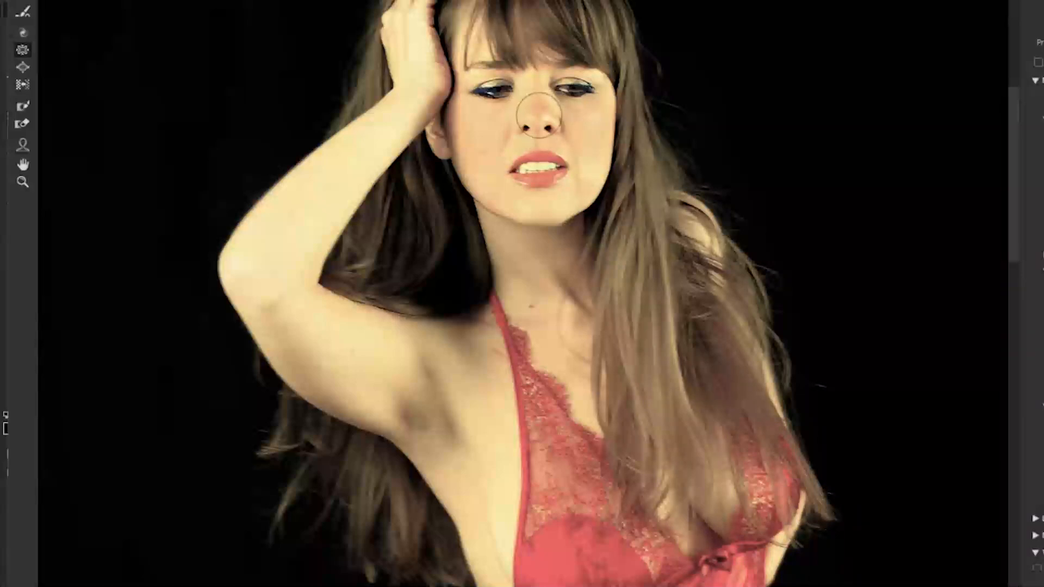
{"action": "key", "text": "bracketright"}
{"action": "key", "text": "bracketright"}
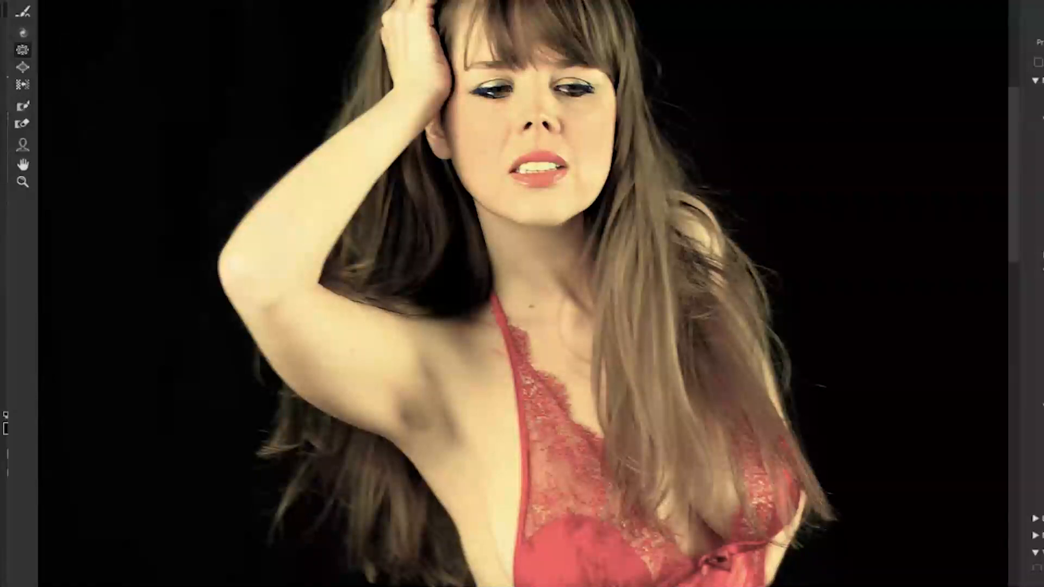
- Reduce the Liquify brush to a small size and make a short stroke along the underside of the chin
{"action": "scroll", "coordinate": [1033, 294], "scroll_direction": "down", "scroll_amount": 3}
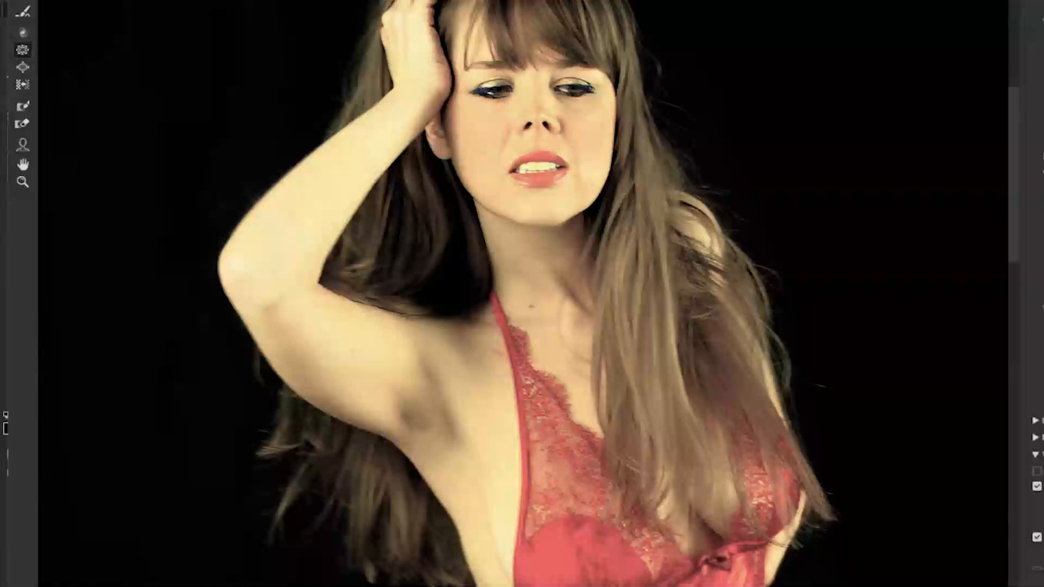
{"action": "scroll", "coordinate": [1035, 381], "scroll_direction": "down", "scroll_amount": 3}
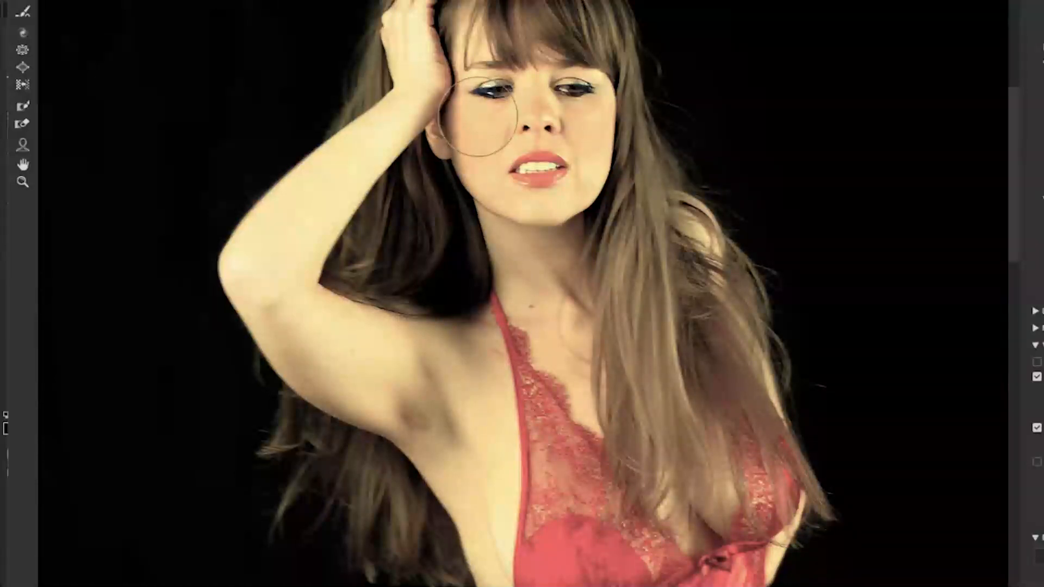
{"action": "key", "text": "["}
{"action": "key", "text": "["}
{"action": "key", "text": "["}
{"action": "key", "text": "["}
{"action": "key", "text": "["}
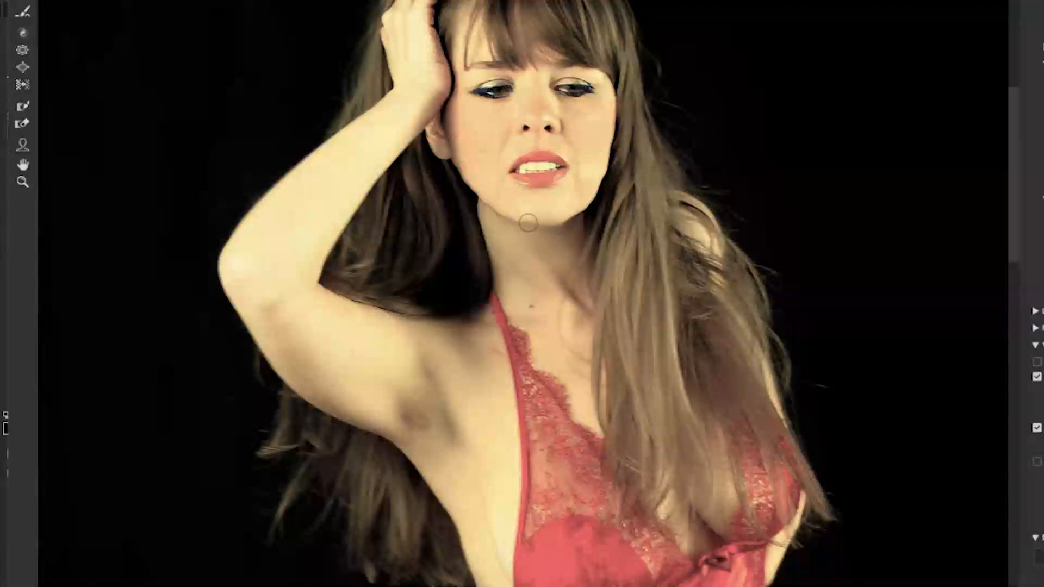
{"action": "mouse_move", "coordinate": [532, 224]}
{"action": "left_mouse_down"}
{"action": "mouse_move", "coordinate": [564, 218]}
{"action": "mouse_move", "coordinate": [520, 215]}
{"action": "mouse_move", "coordinate": [556, 219]}
{"action": "left_mouse_up"}
{"action": "key", "text": "p"}
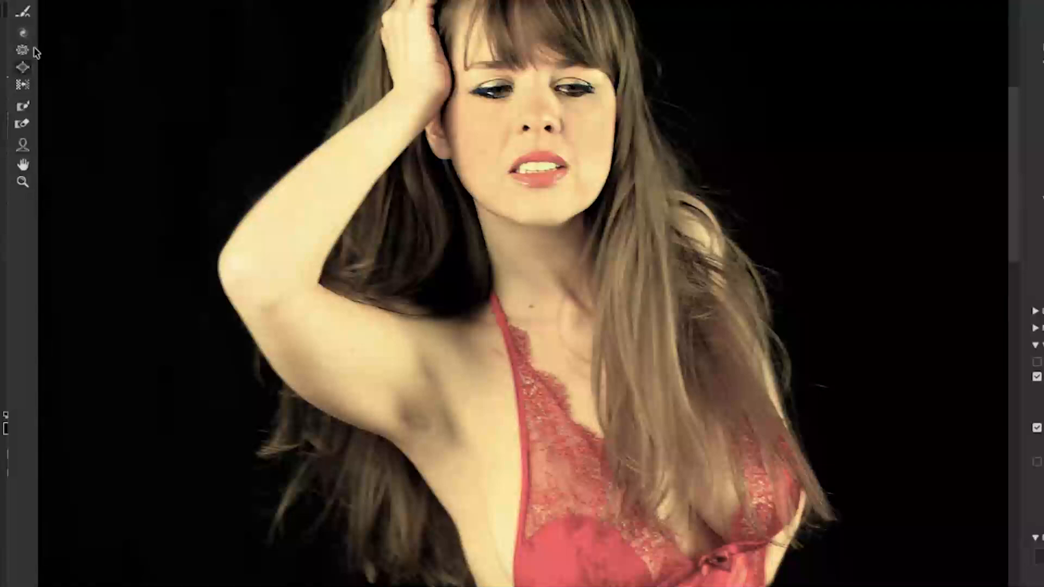
- Switch to the Bloat tool and reduce its brush size for small facial details
{"action": "left_click", "coordinate": [22, 67]}
{"action": "key", "text": "bracketleft"}
{"action": "key", "text": "bracketleft"}
{"action": "key", "text": "bracketleft"}
{"action": "key", "text": "bracketleft"}
{"action": "key", "text": "bracketleft"}
{"action": "key", "text": "bracketleft"}
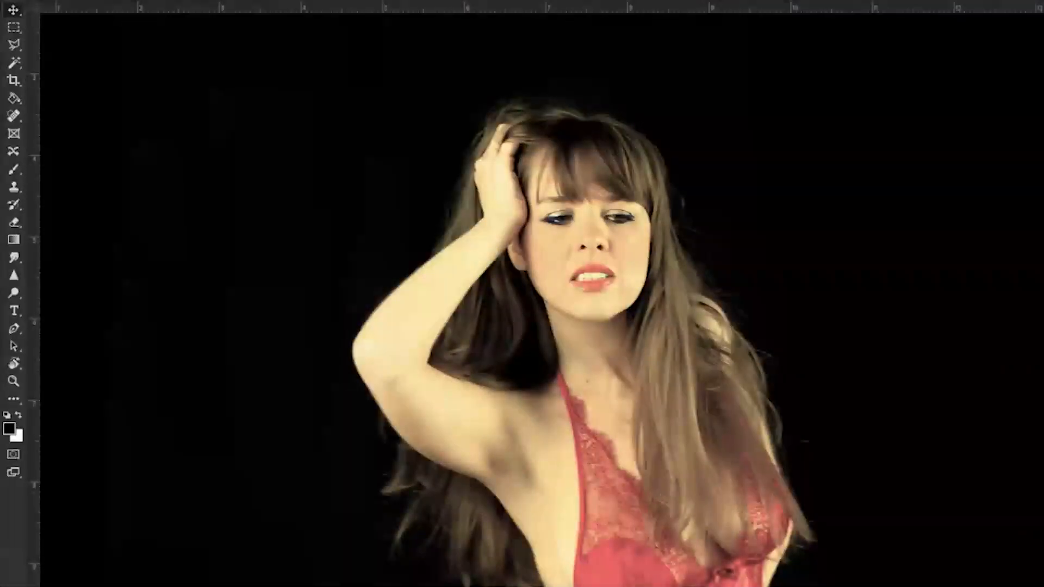
- Compare the portrait before and after the last edit by repeatedly undoing and redoing it
{"action": "key", "text": "ctrl+z"}
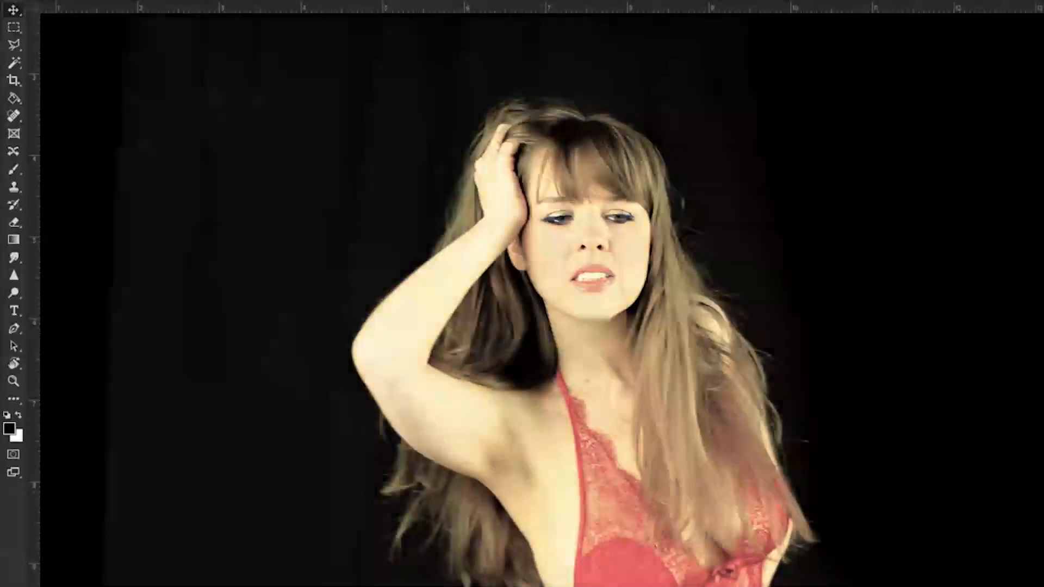
{"action": "key", "text": "ctrl+shift+z"}
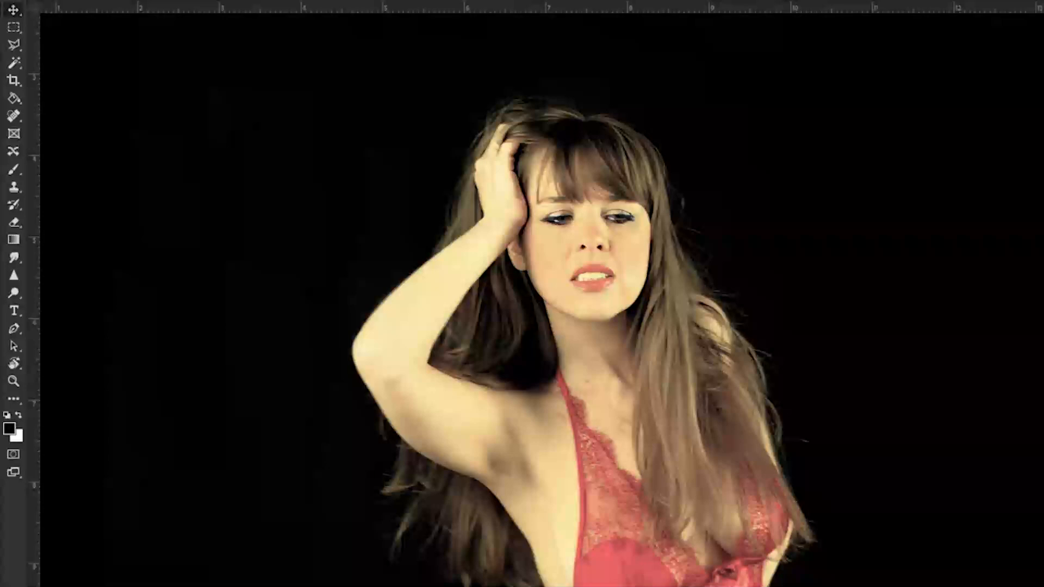
{"action": "key", "text": "ctrl+z"}
{"action": "key", "text": "ctrl+shift+z"}
{"action": "key", "text": "ctrl+z"}
{"action": "key", "text": "ctrl+shift+z"}
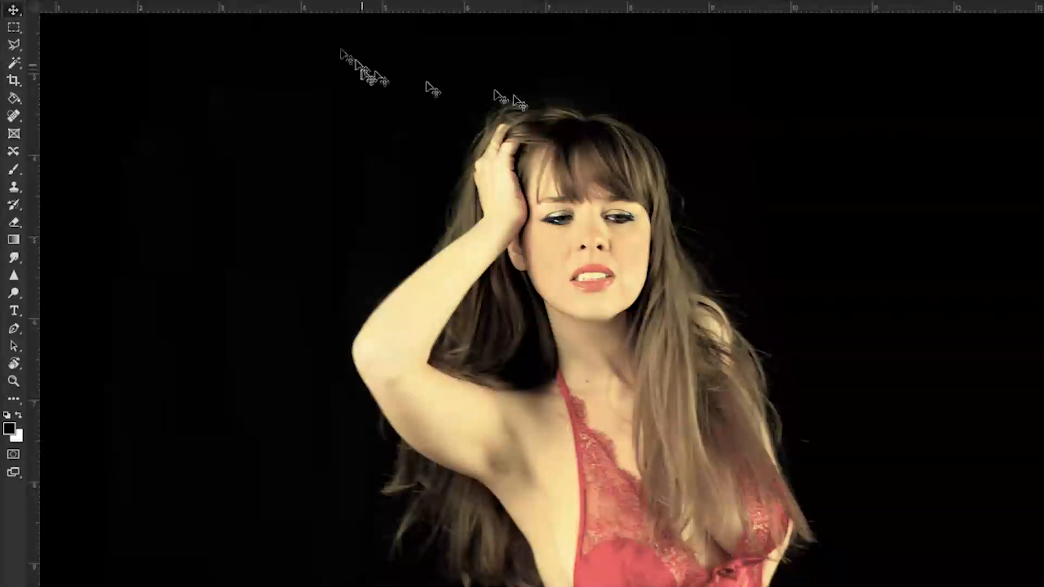
- Open Neural Filters and enable Smart Portrait, Makeup Transfer and Skin Smoothing, downloading the filters where needed
{"action": "left_click", "coordinate": [188, 0]}
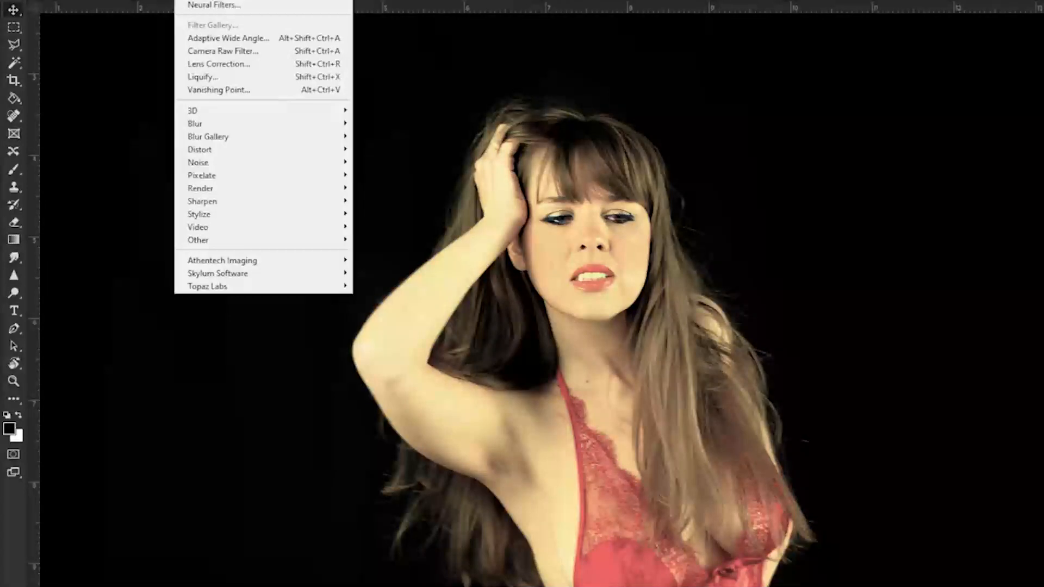
{"action": "left_click", "coordinate": [190, 5]}
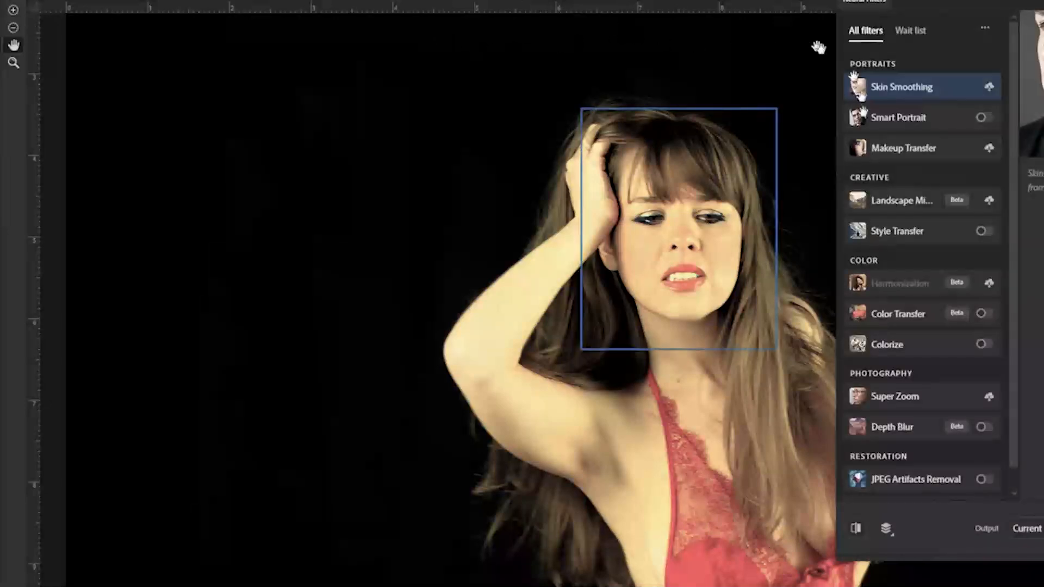
{"action": "left_click", "coordinate": [908, 130]}
{"action": "left_click", "coordinate": [982, 119]}
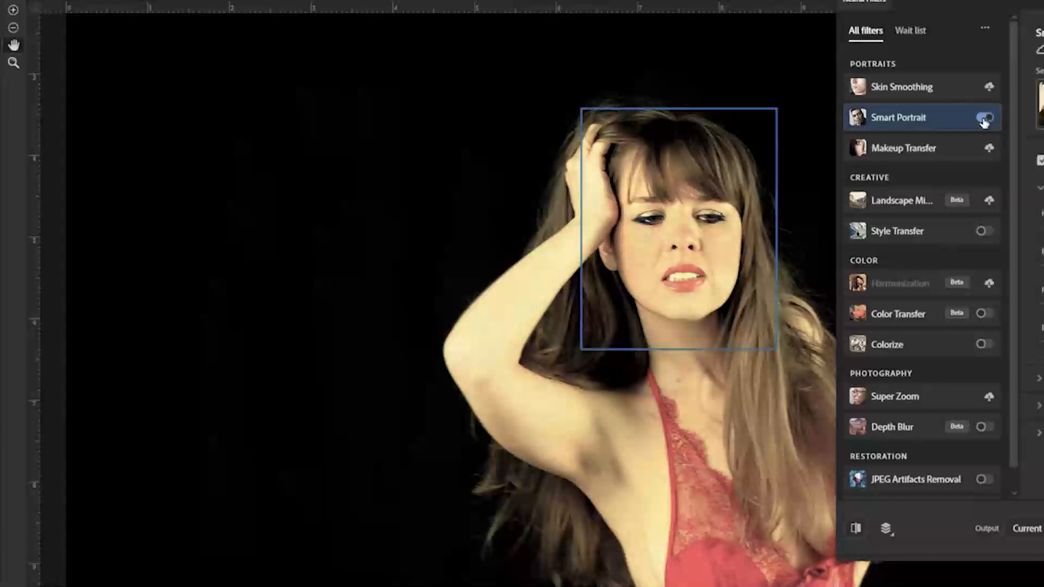
{"action": "left_click", "coordinate": [988, 149]}
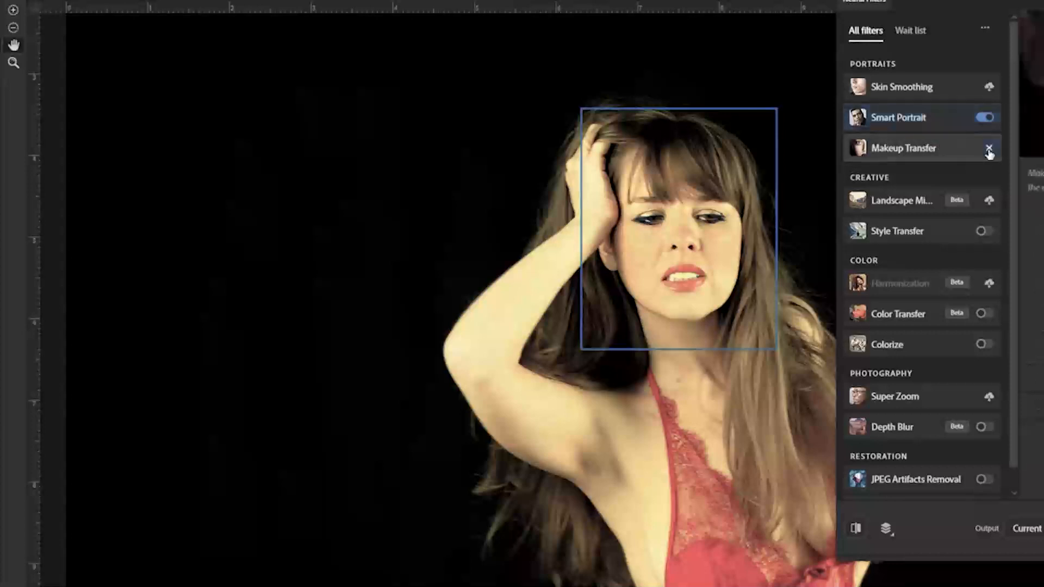
{"action": "left_click", "coordinate": [938, 130]}
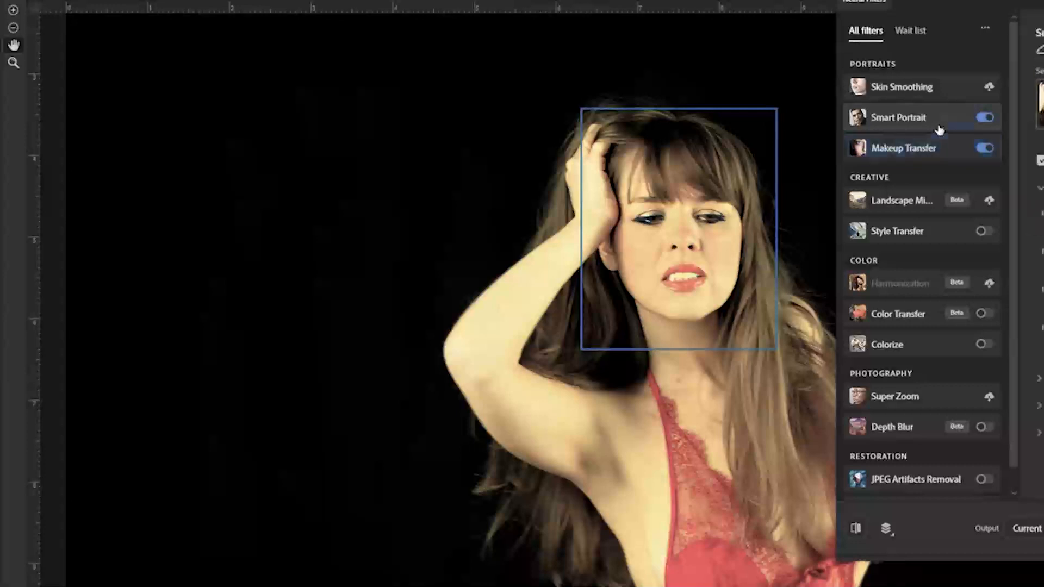
{"action": "left_click", "coordinate": [989, 89]}
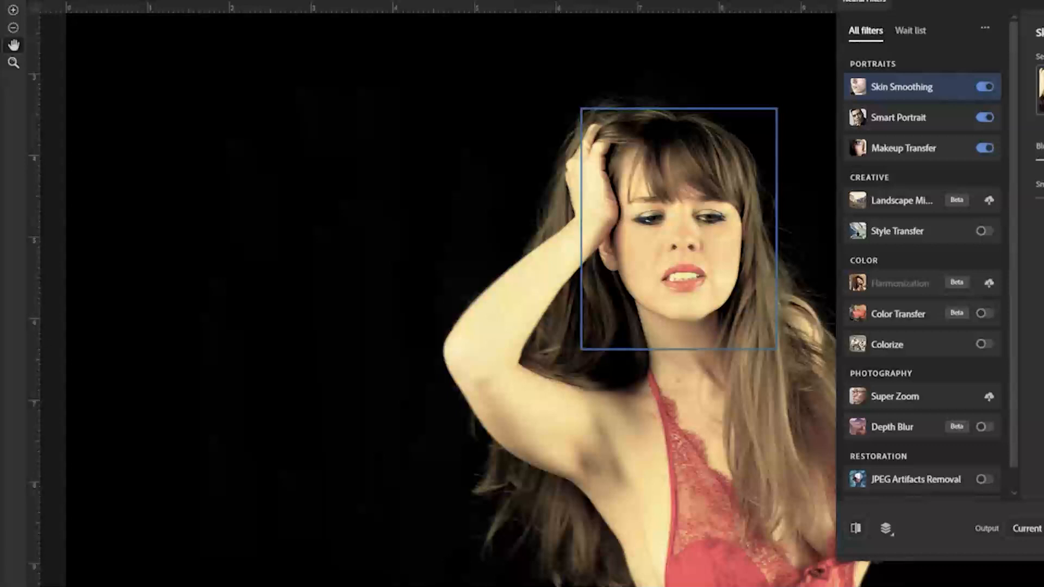
- Switch Skin Smoothing off and on repeatedly to compare its effect on the face
{"action": "left_click", "coordinate": [985, 88]}
{"action": "left_click", "coordinate": [984, 89]}
{"action": "left_click", "coordinate": [984, 88]}
{"action": "left_click", "coordinate": [985, 88]}
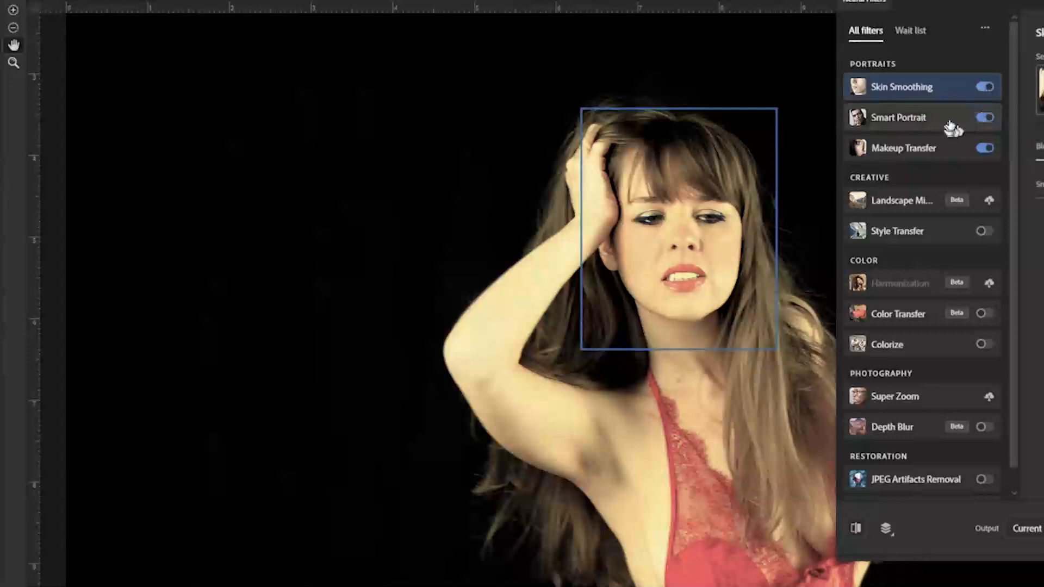
- Turn off the Smart Portrait, Makeup Transfer and Skin Smoothing filters
{"action": "left_click", "coordinate": [949, 124]}
{"action": "left_click", "coordinate": [985, 117]}
{"action": "left_click", "coordinate": [986, 87]}
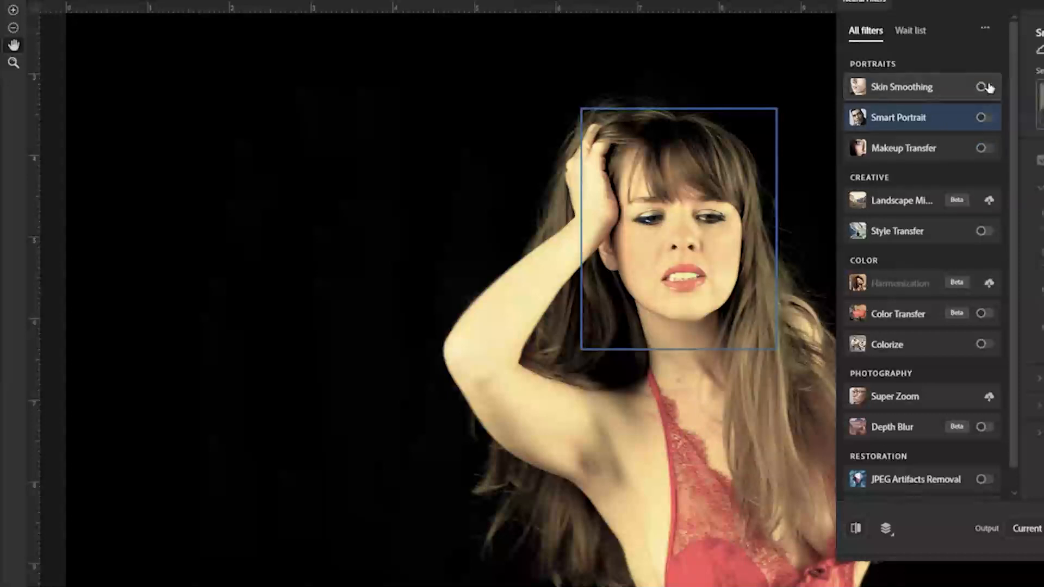
- Re-enable Skin Smoothing and Smart Portrait, and expand the first collapsed group of Smart Portrait settings
{"action": "left_click", "coordinate": [984, 87]}
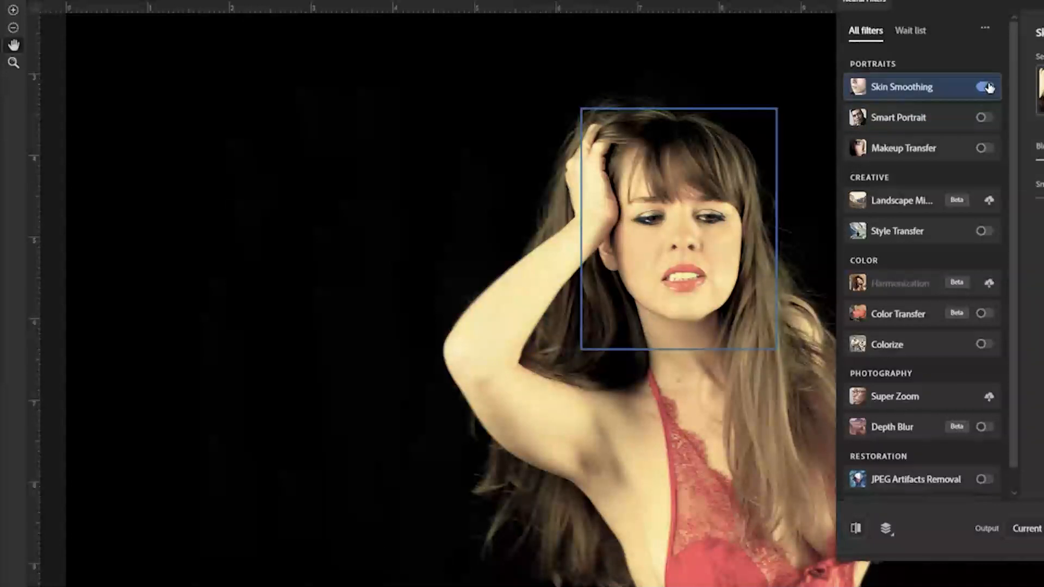
{"action": "left_click", "coordinate": [980, 118]}
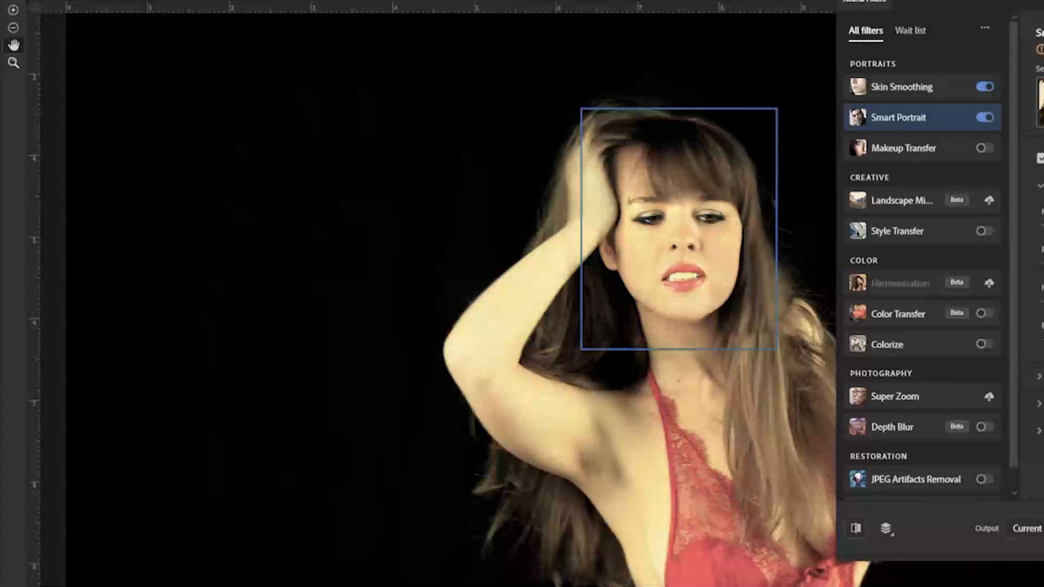
{"action": "scroll", "coordinate": [1038, 293], "scroll_direction": "down", "scroll_amount": 1}
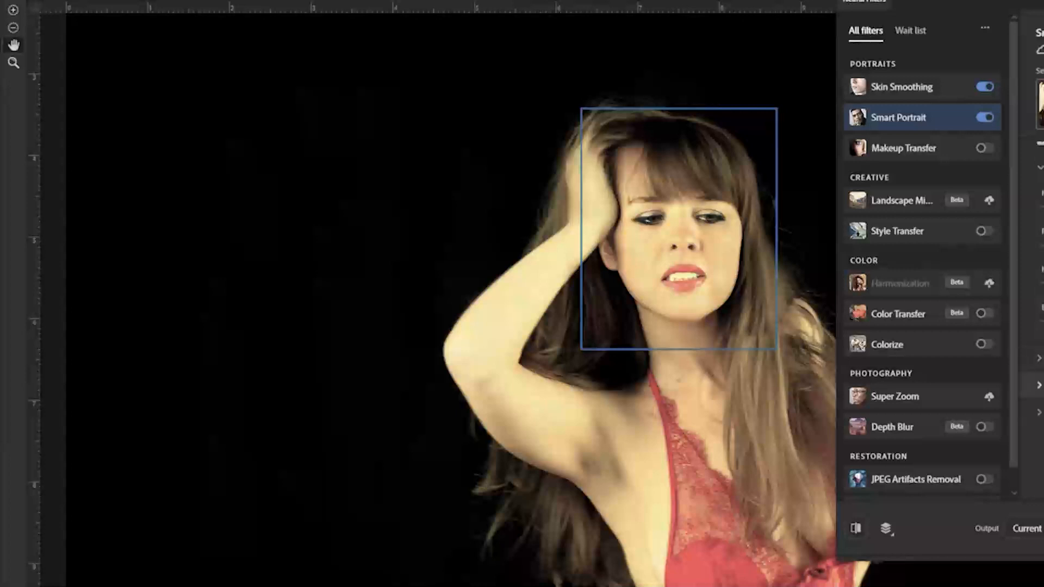
{"action": "scroll", "coordinate": [1038, 385], "scroll_direction": "up", "scroll_amount": 1}
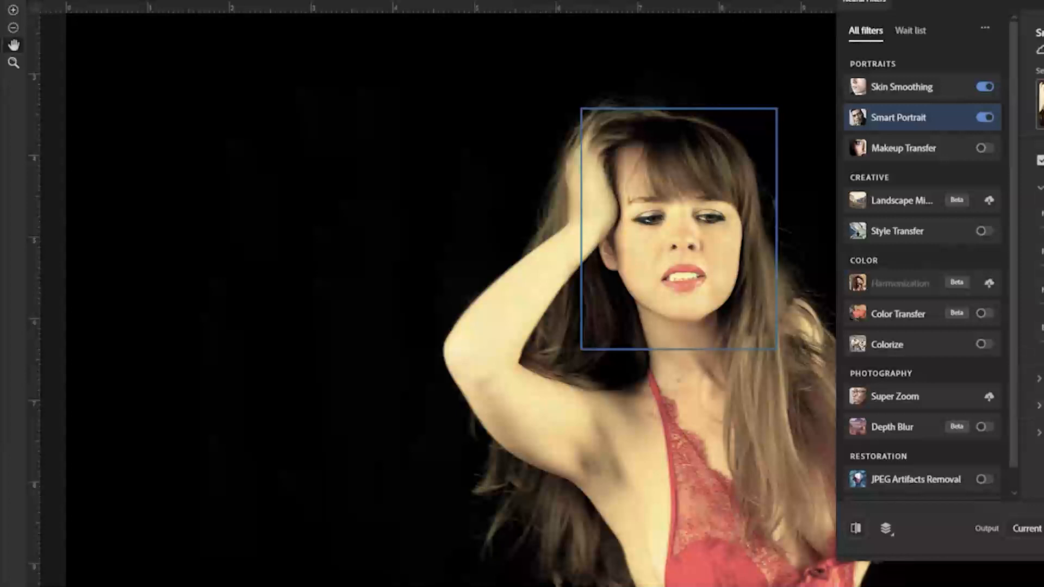
{"action": "left_click", "coordinate": [1038, 378]}
{"action": "scroll", "coordinate": [1038, 271], "scroll_direction": "down", "scroll_amount": 5}
- Display the Makeup Transfer settings and look through the list of neural filters
{"action": "left_click", "coordinate": [933, 157]}
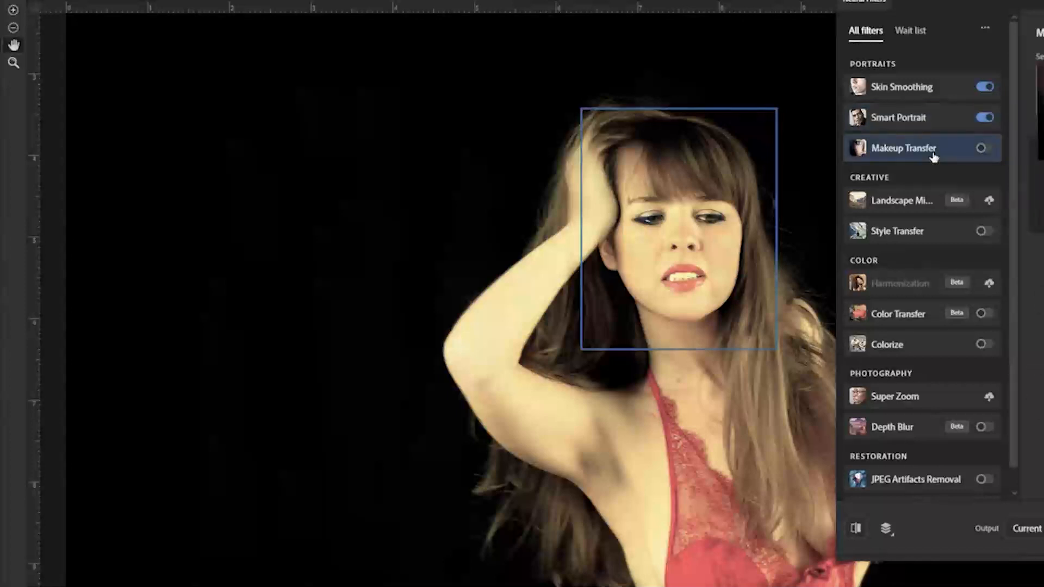
{"action": "scroll", "coordinate": [928, 228], "scroll_direction": "down", "scroll_amount": 1}
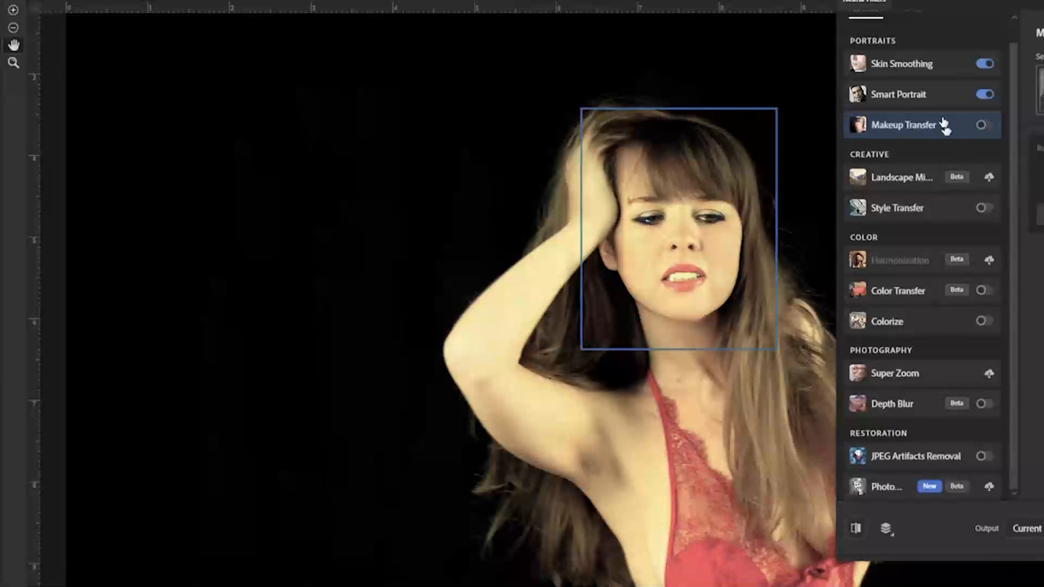
{"action": "scroll", "coordinate": [943, 125], "scroll_direction": "up", "scroll_amount": 1}
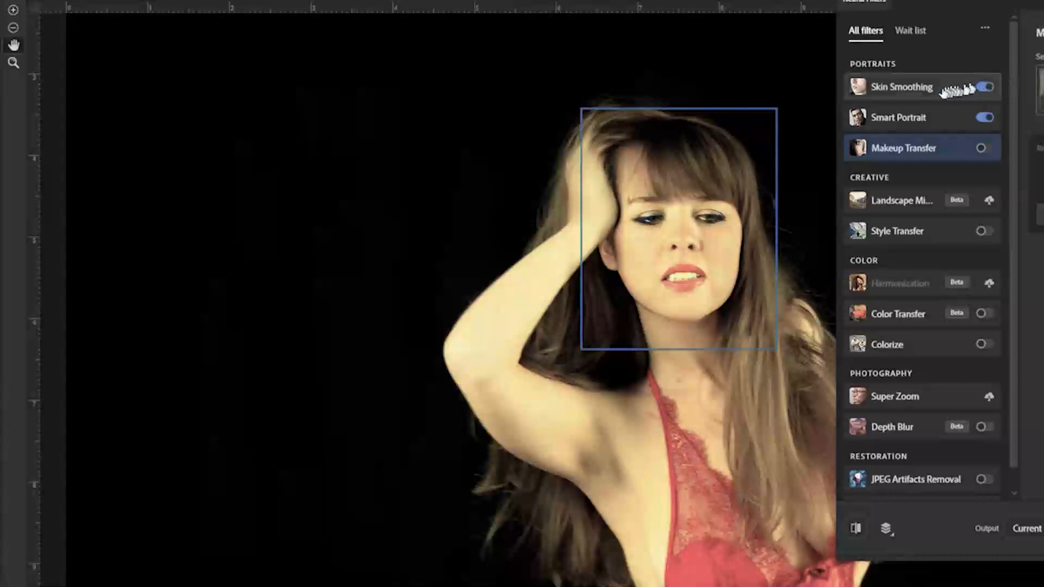
- Return to the Skin Smoothing filter, and try an automatic Subject selection on the woman before deselecting it
{"action": "left_click", "coordinate": [939, 93]}
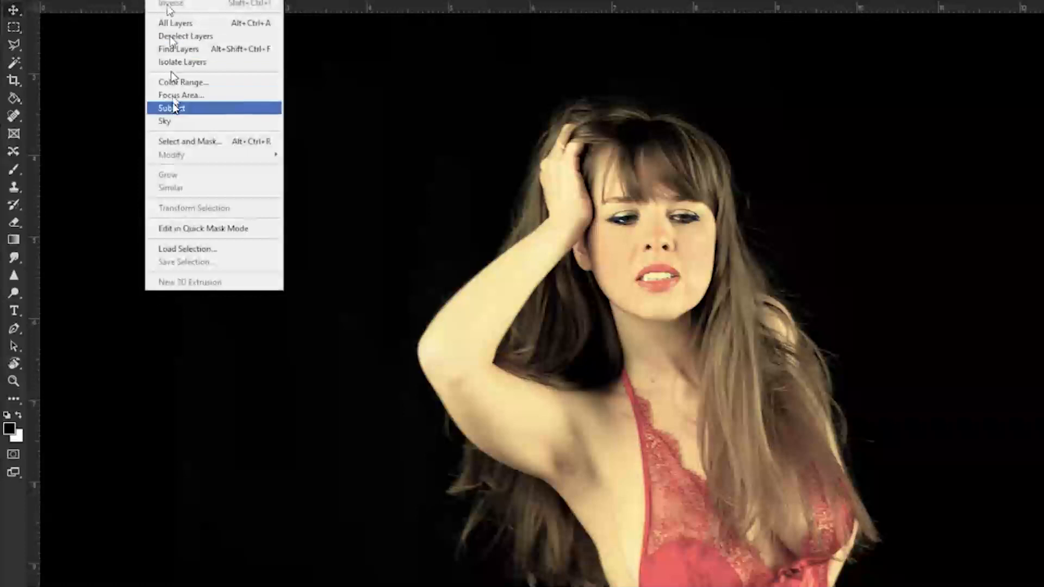
{"action": "left_click", "coordinate": [173, 109]}
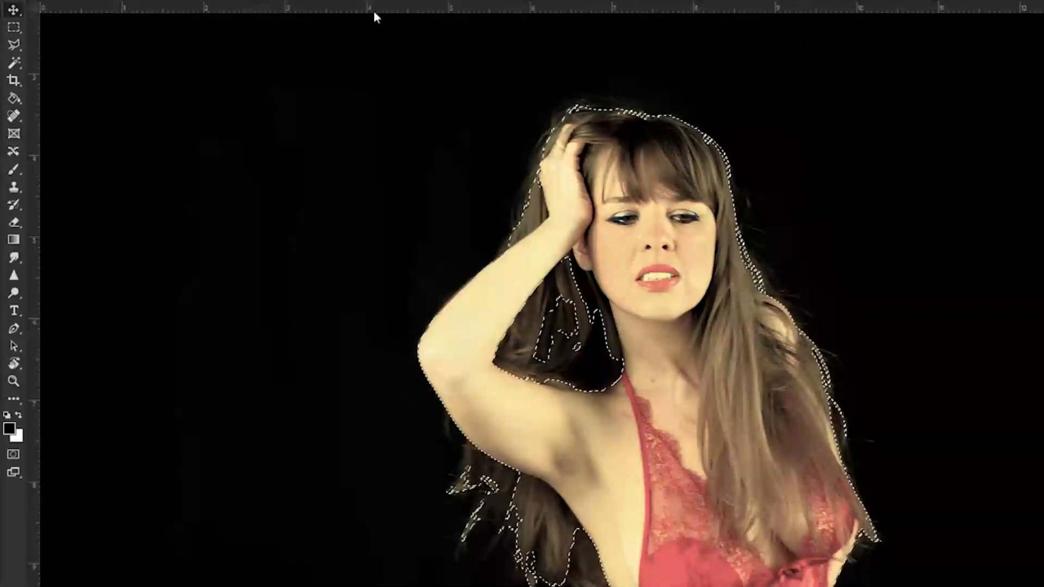
{"action": "key", "text": "ctrl+d"}
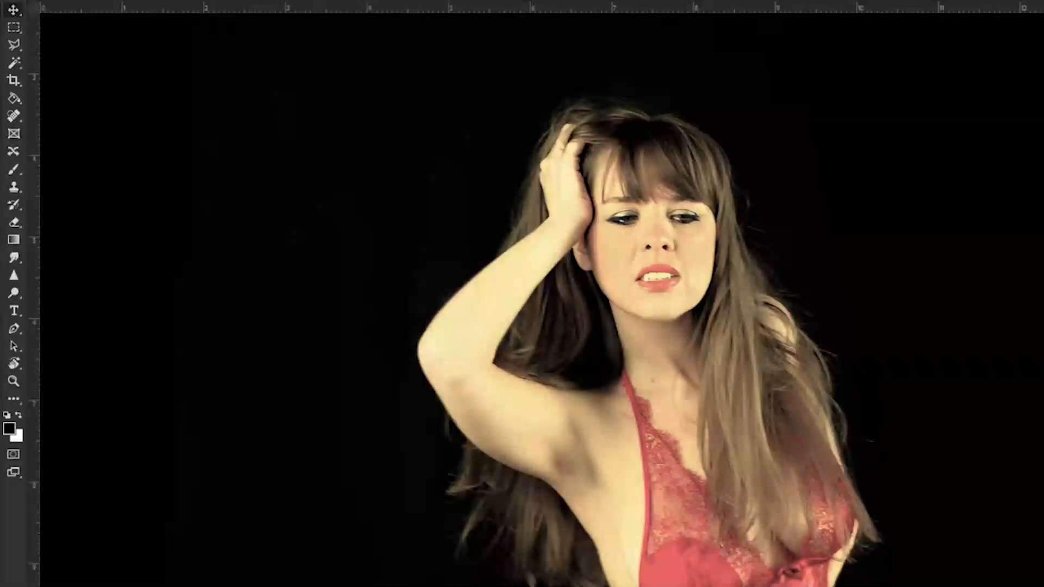
{"action": "key", "text": "alt+t"}
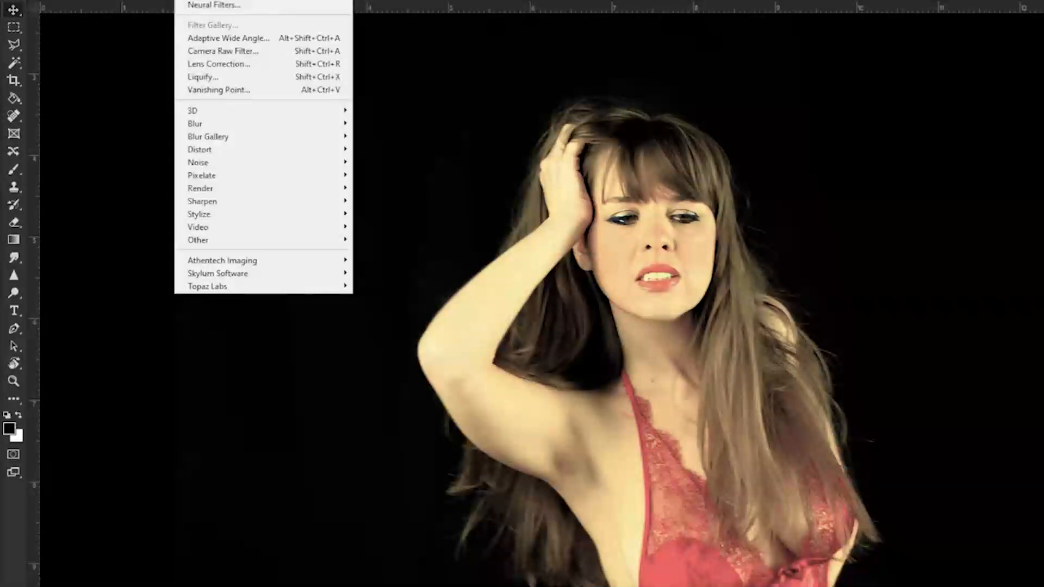
{"action": "mouse_move", "coordinate": [254, 241]}
{"action": "key", "text": "Escape"}
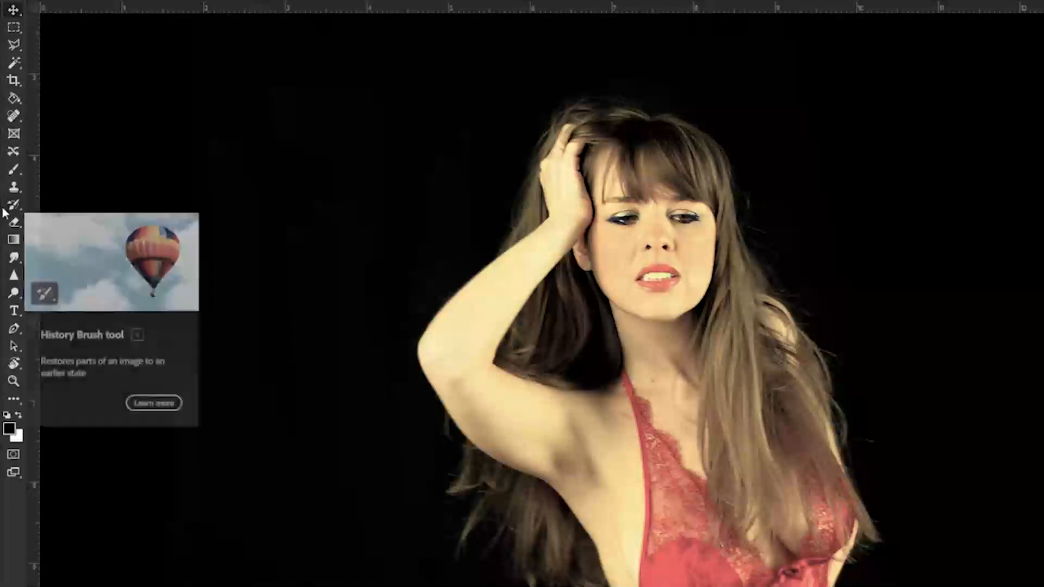
- Try to remove the small mole on the woman's chest with the Spot Healing Brush at a closer zoom
{"action": "right_click", "coordinate": [18, 115]}
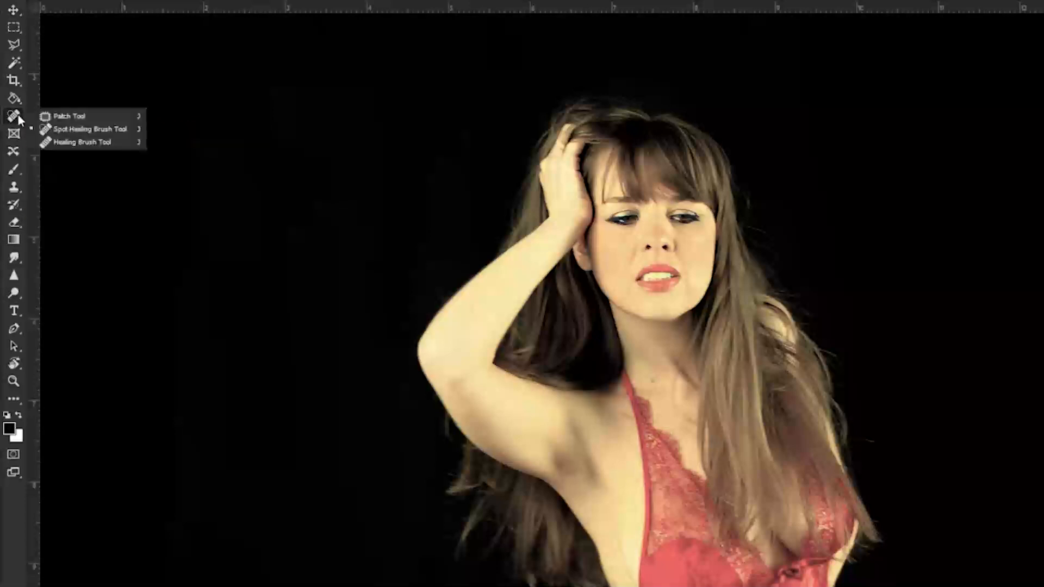
{"action": "left_click", "coordinate": [51, 127]}
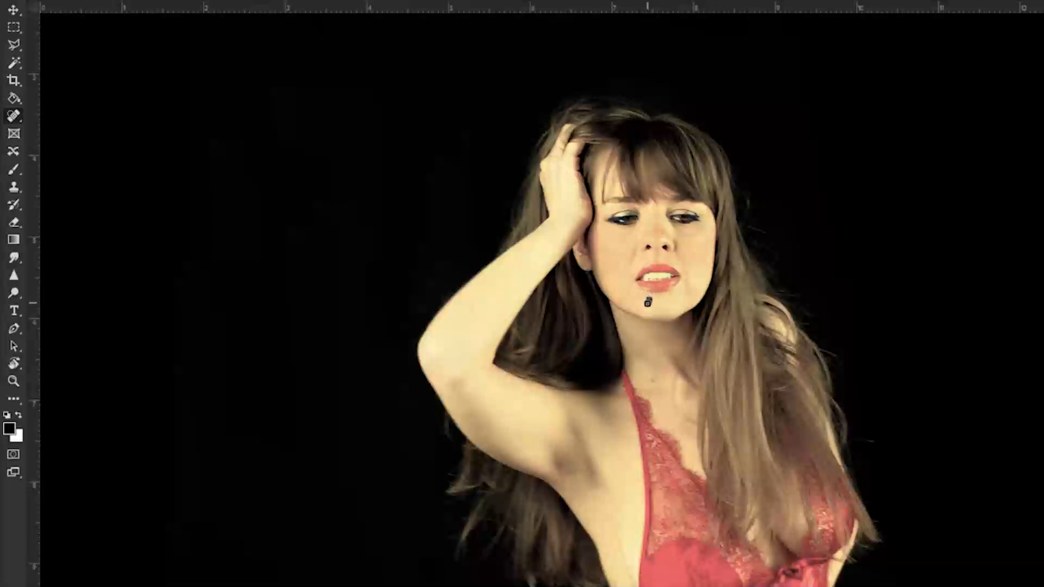
{"action": "key", "text": "space"}
{"action": "key", "text": "ctrl+minus"}
{"action": "key", "text": "ctrl+plus"}
{"action": "key", "text": "ctrl+plus"}
{"action": "key", "text": "ctrl+plus"}
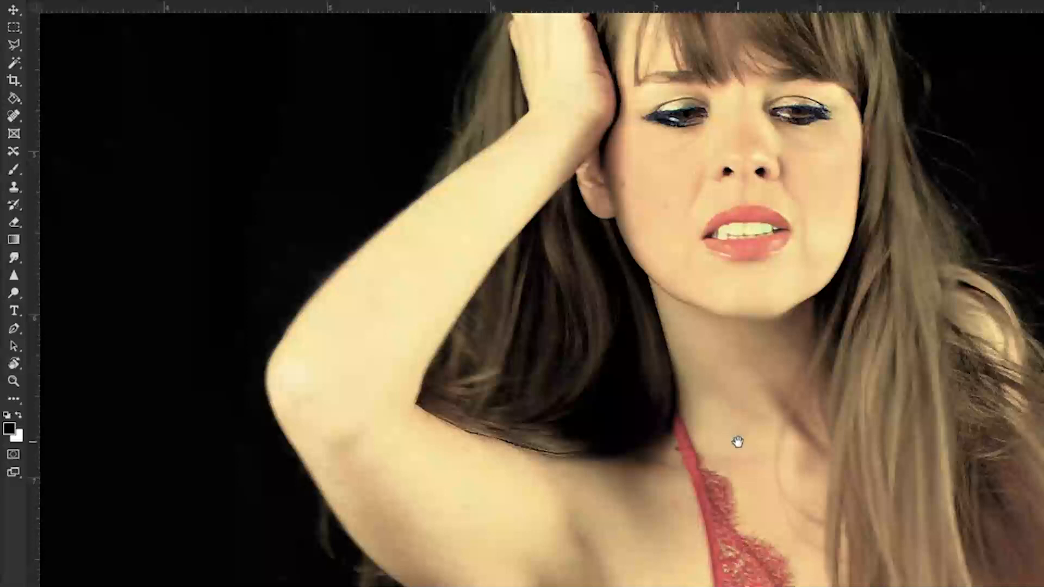
{"action": "left_click", "coordinate": [14, 115]}
{"action": "left_click", "coordinate": [739, 438]}
- Add a new layer named Layer 2 in Soft Light mode, filled with the mode's neutral color
{"action": "key", "text": "alt+l"}
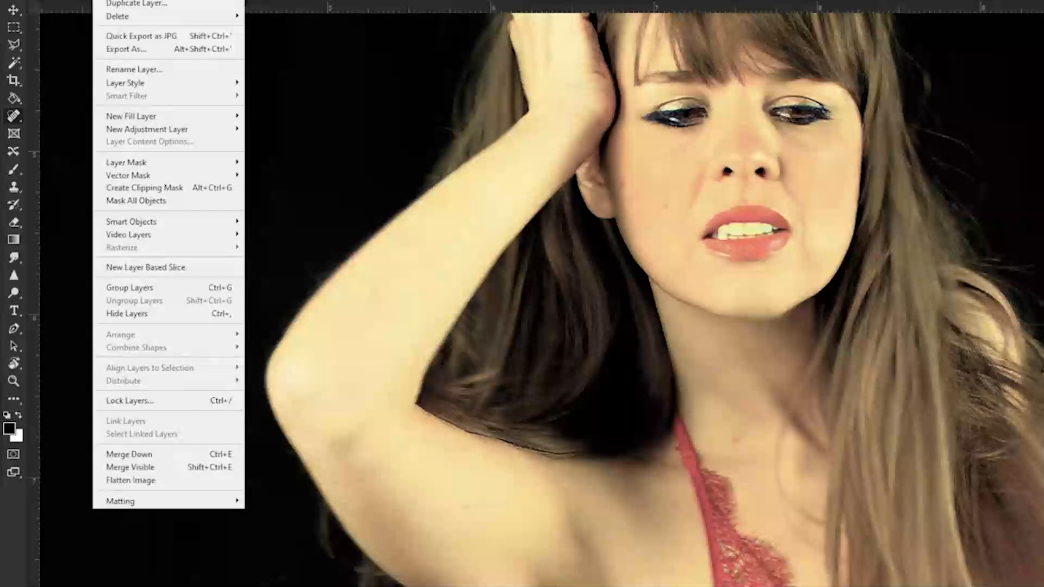
{"action": "mouse_move", "coordinate": [169, 0]}
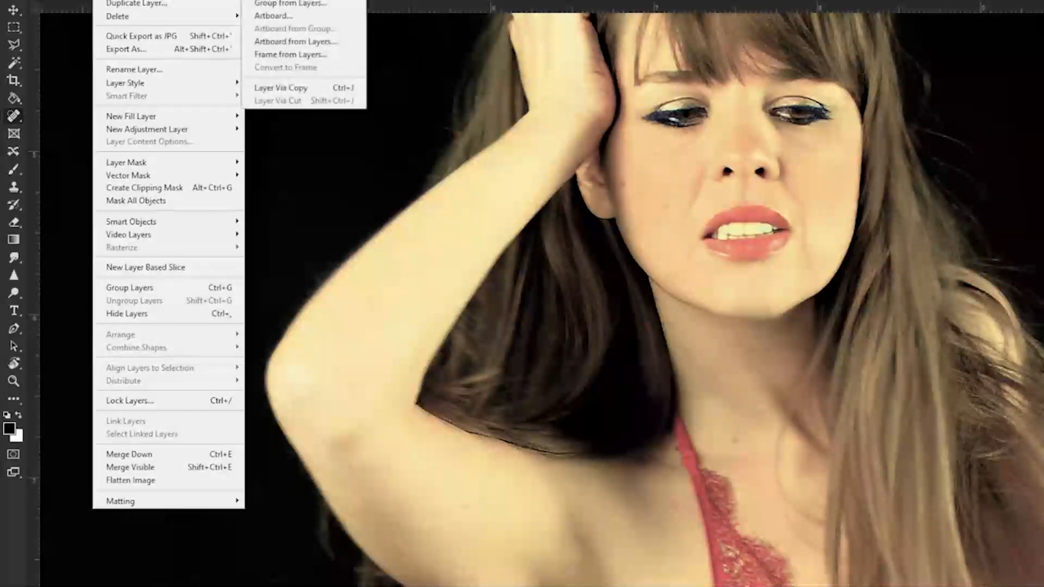
{"action": "left_click", "coordinate": [271, 0]}
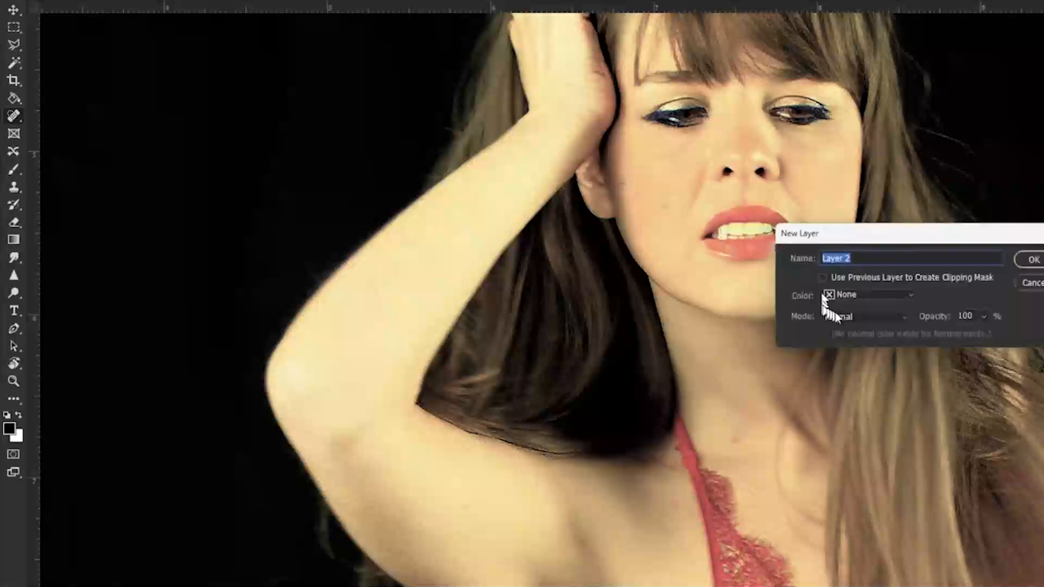
{"action": "left_click", "coordinate": [834, 317]}
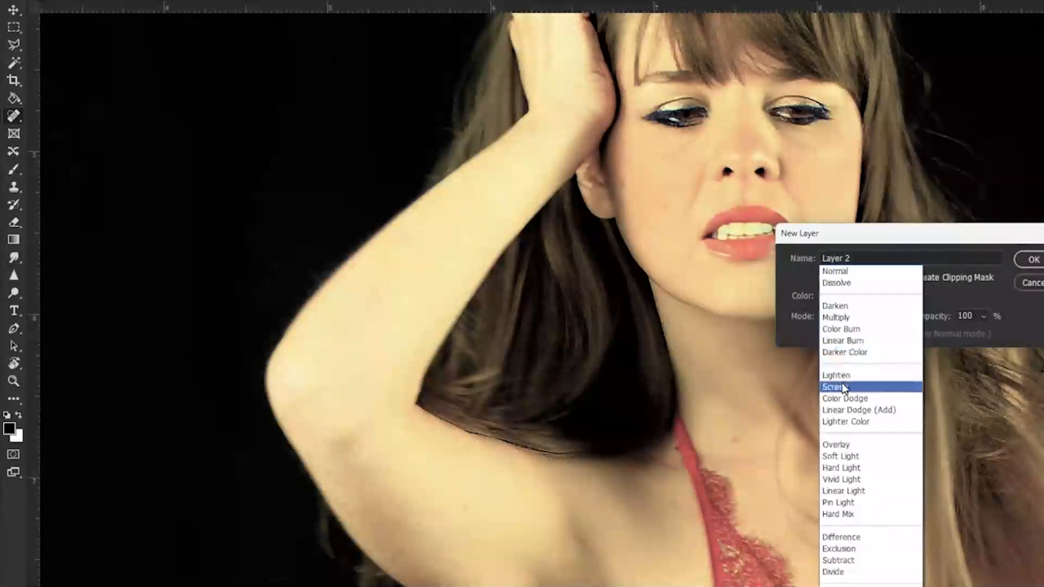
{"action": "left_click", "coordinate": [837, 456]}
{"action": "left_click", "coordinate": [823, 334]}
{"action": "left_click", "coordinate": [1032, 261]}
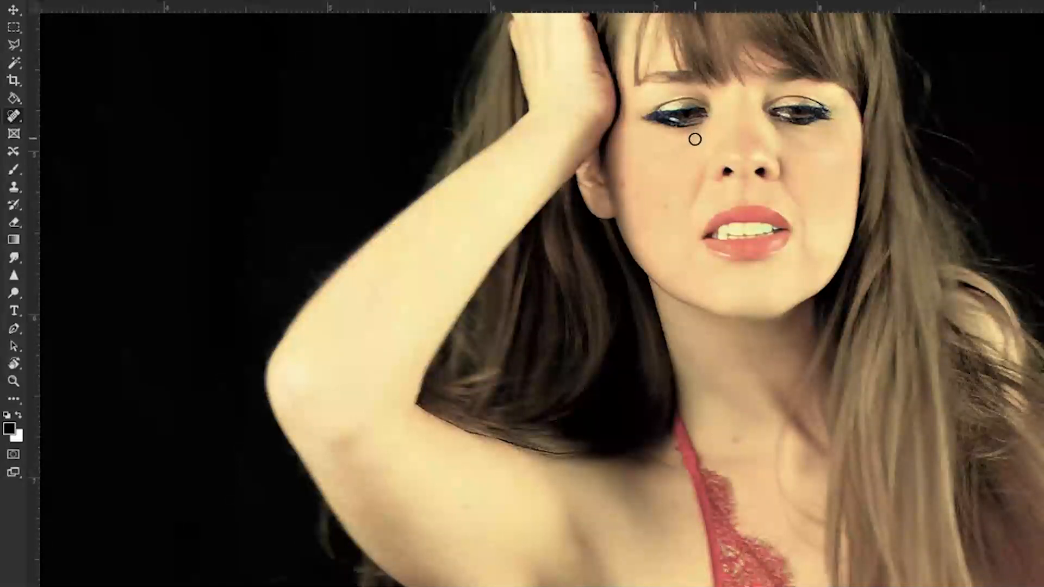
- Brush short strokes over the shadow beneath the woman's eye nearest her raised hand
{"action": "left_click_drag", "start_coordinate": [698, 143], "coordinate": [700, 149]}
{"action": "mouse_move", "coordinate": [700, 154]}
{"action": "left_mouse_down"}
{"action": "mouse_move", "coordinate": [703, 179]}
{"action": "mouse_move", "coordinate": [697, 152]}
{"action": "left_mouse_up"}
{"action": "left_click", "coordinate": [694, 143]}
{"action": "left_click_drag", "start_coordinate": [697, 137], "coordinate": [678, 149]}
- Lighten the shadow under the same eye using the Dodge tool with a much smaller brush
{"action": "left_click", "coordinate": [15, 205]}
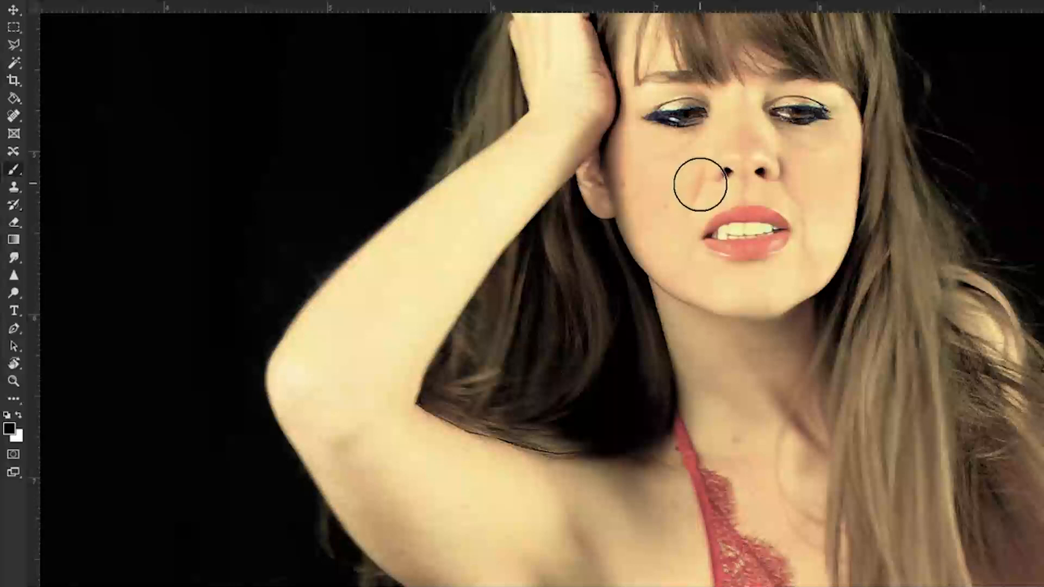
{"action": "key", "text": "bracketleft"}
{"action": "key", "text": "bracketleft"}
{"action": "key", "text": "bracketleft"}
{"action": "key", "text": "bracketleft"}
{"action": "key", "text": "bracketleft"}
{"action": "key", "text": "bracketleft"}
{"action": "key", "text": "bracketleft"}
{"action": "key", "text": "bracketleft"}
{"action": "key", "text": "bracketleft"}
{"action": "key", "text": "bracketleft"}
{"action": "key", "text": "bracketleft"}
{"action": "left_click_drag", "start_coordinate": [700, 134], "coordinate": [683, 148]}
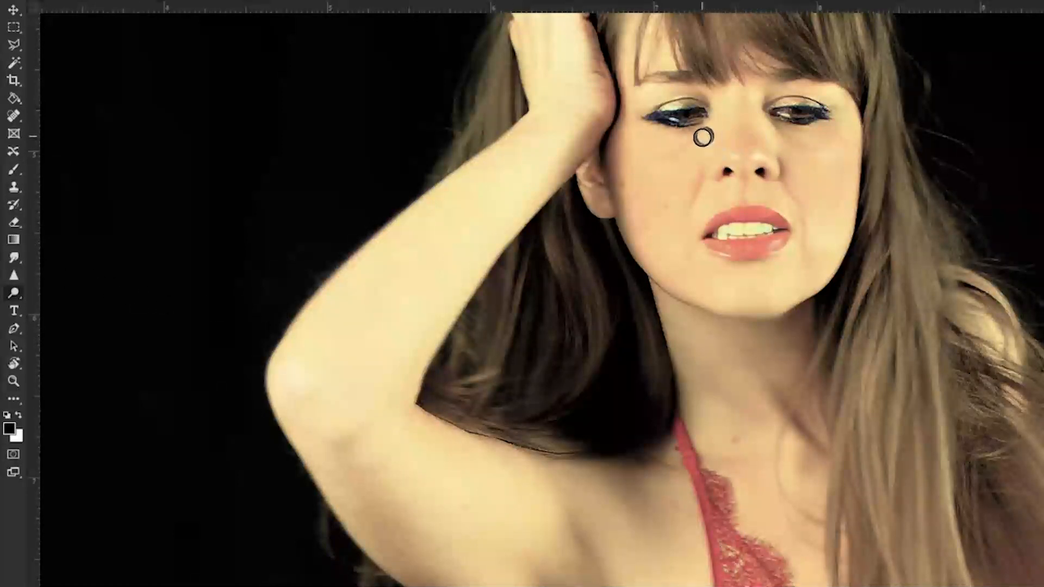
{"action": "key", "text": "ctrl+minus"}
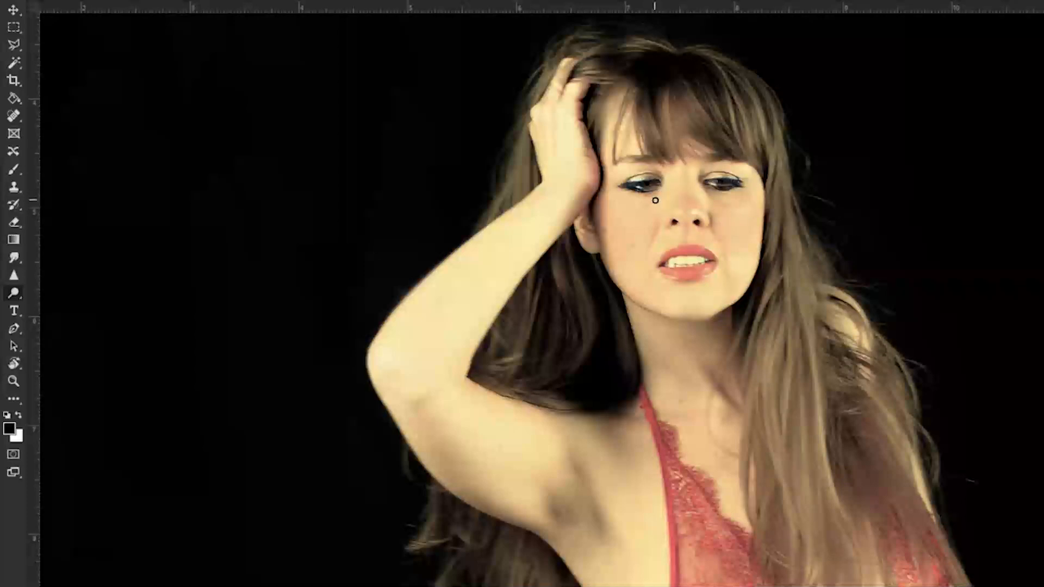
{"action": "key", "text": "ctrl+plus"}
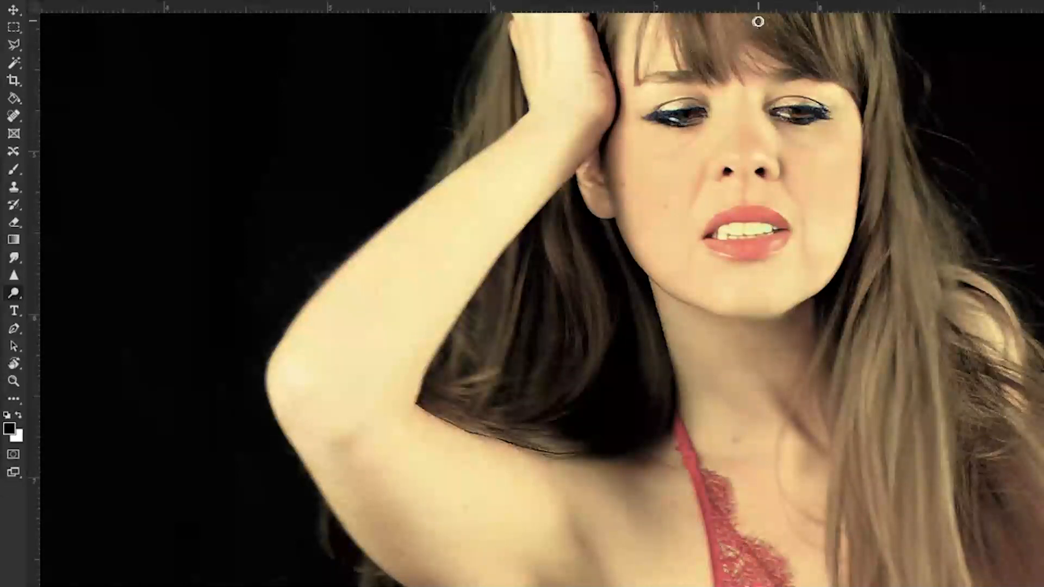
- Switch to the portrait of the woman in the white shirt and examine her face and eyes up close
{"action": "left_click", "coordinate": [236, 2]}
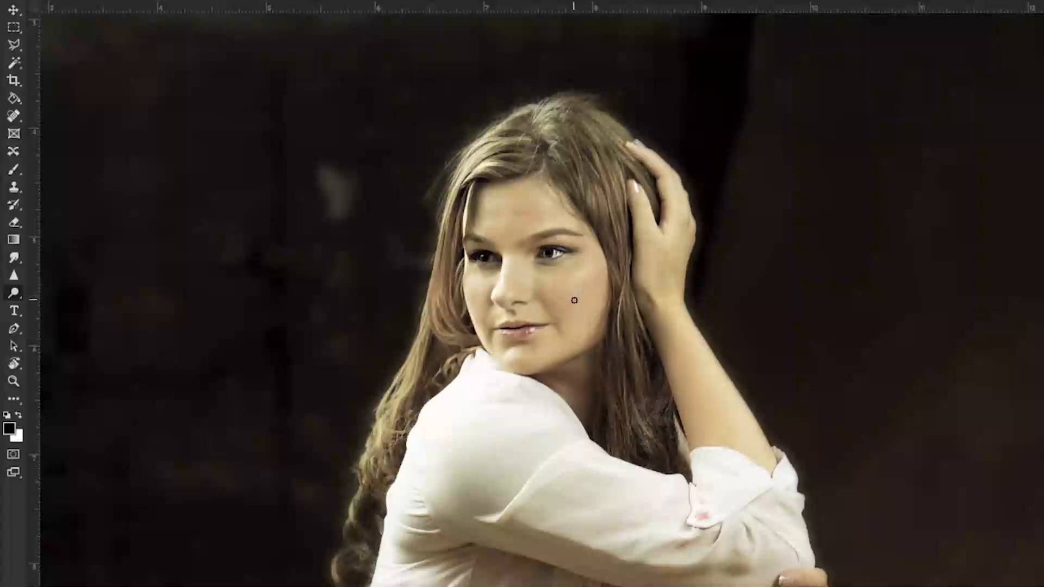
{"action": "scroll", "coordinate": [579, 300], "scroll_direction": "up", "scroll_amount": 4}
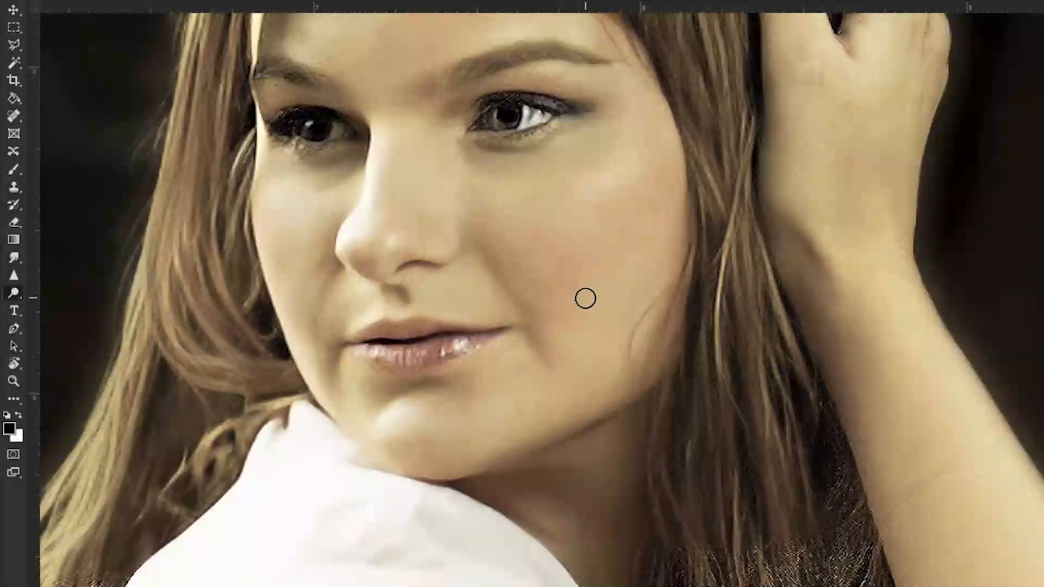
{"action": "left_click_drag", "start_coordinate": [572, 291], "coordinate": [721, 442]}
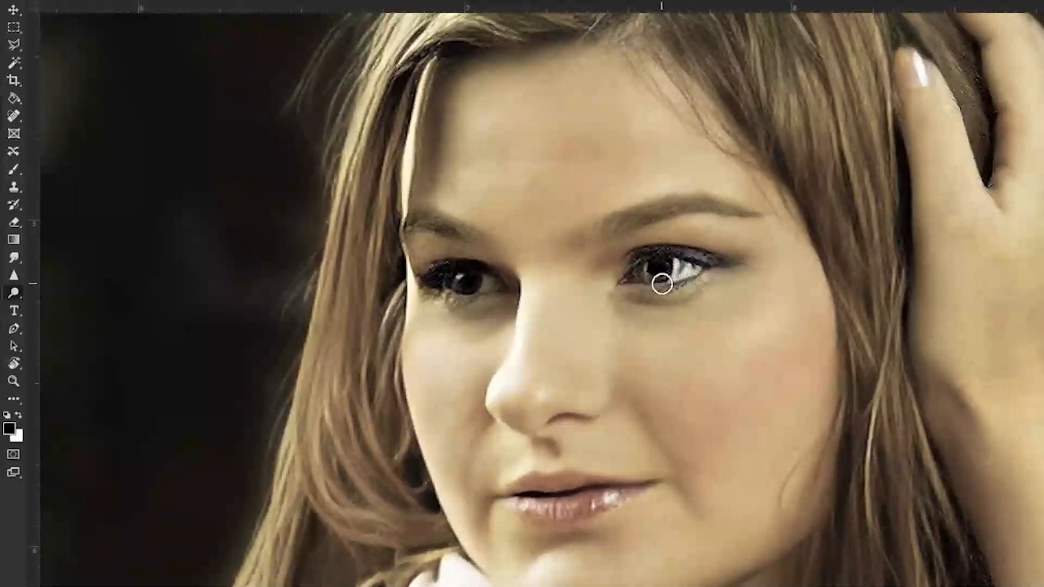
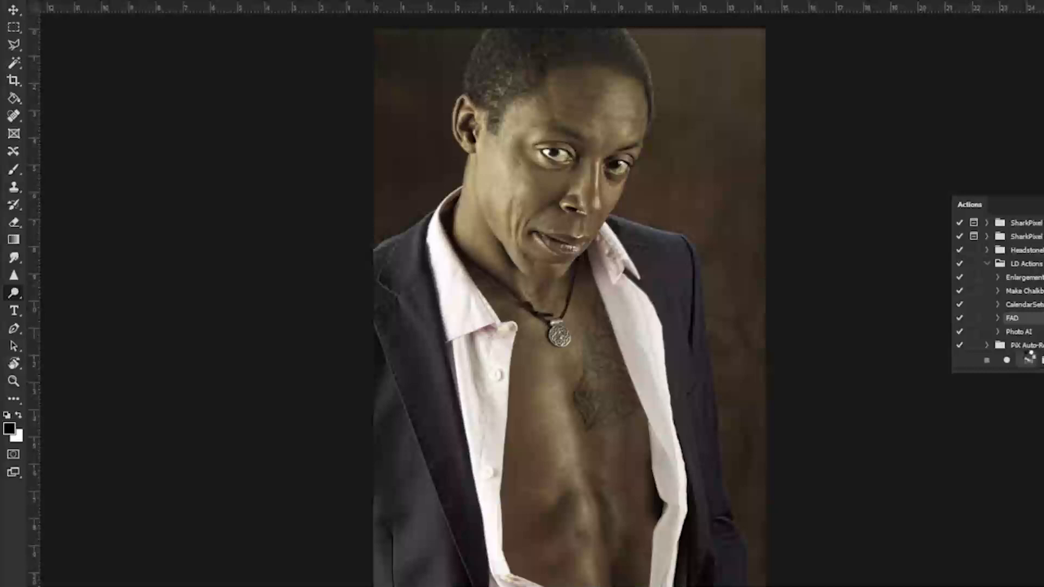
- Play the FAD action on the man's portrait without replacing the layer mask, and undo the last change
{"action": "left_click", "coordinate": [1026, 359]}
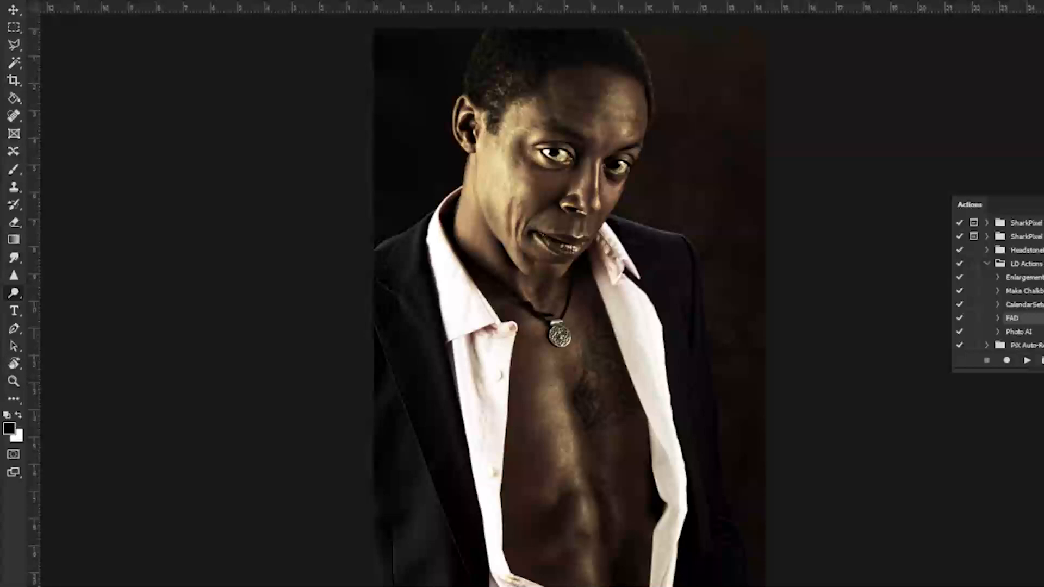
{"action": "key", "text": "alt+F9"}
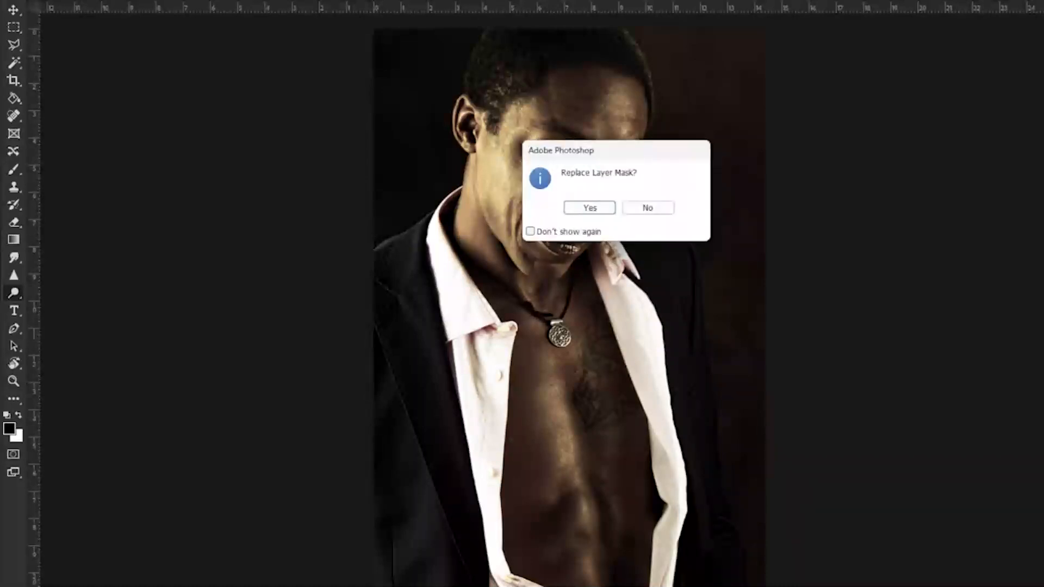
{"action": "left_click", "coordinate": [654, 208]}
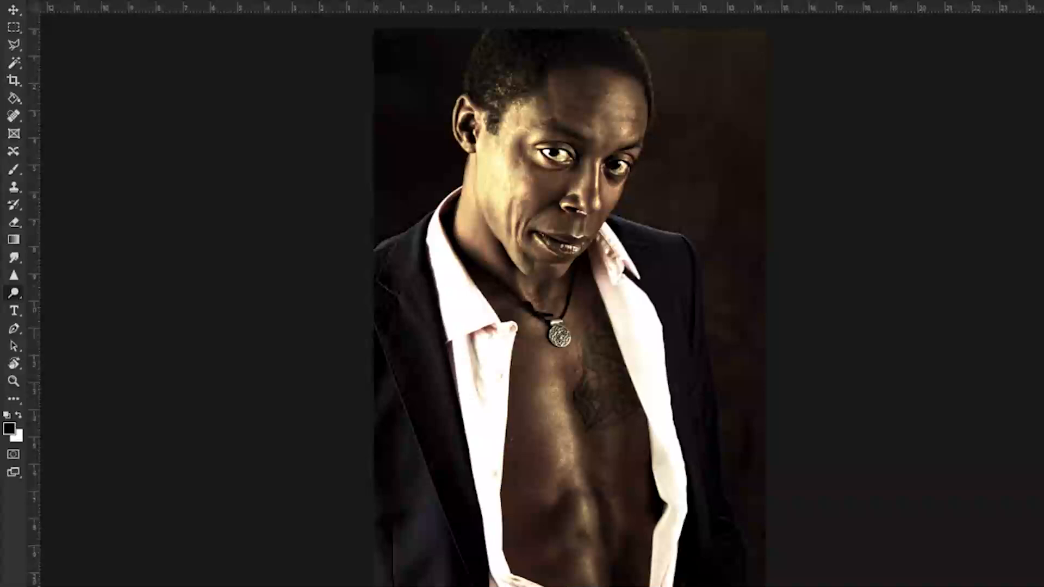
{"action": "key", "text": "ctrl+z"}
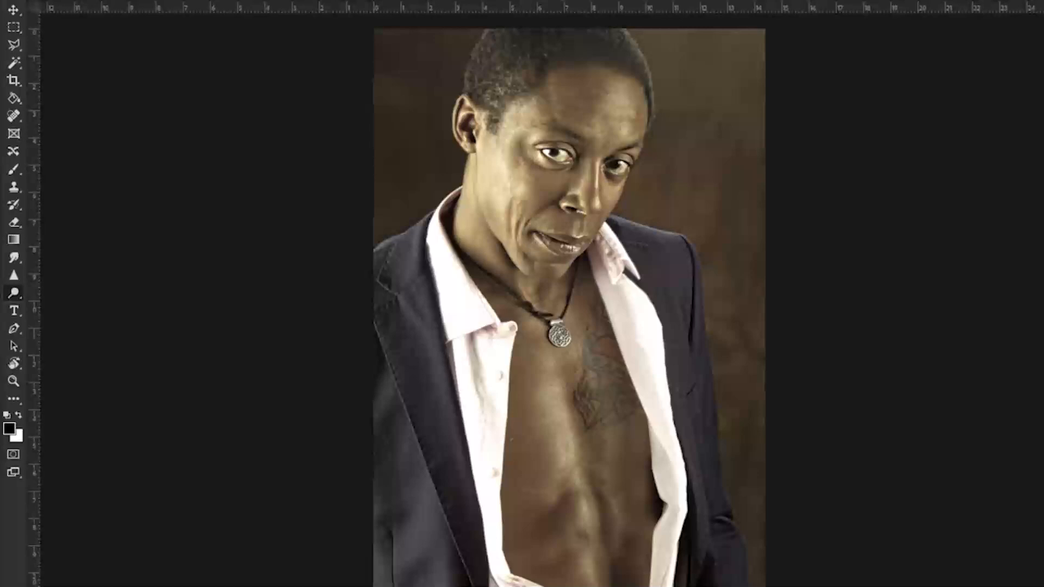
- Paint white with an enlarged Brush over the man's face below the eye and over his chest tattoo
{"action": "left_click", "coordinate": [17, 169]}
{"action": "key", "text": "bracketright"}
{"action": "key", "text": "bracketright"}
{"action": "key", "text": "bracketright"}
{"action": "key", "text": "bracketright"}
{"action": "key", "text": "bracketright"}
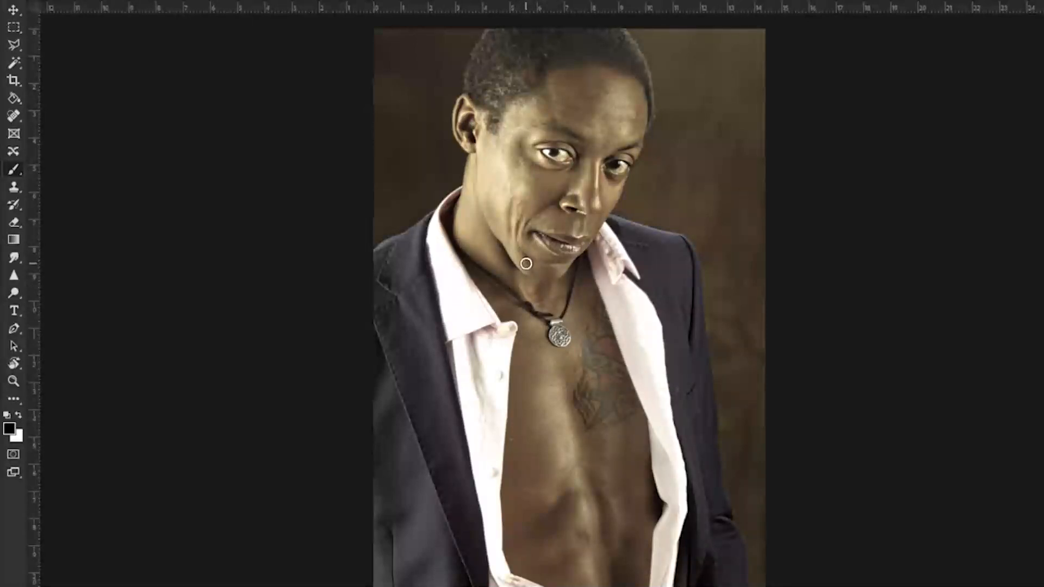
{"action": "key", "text": "x"}
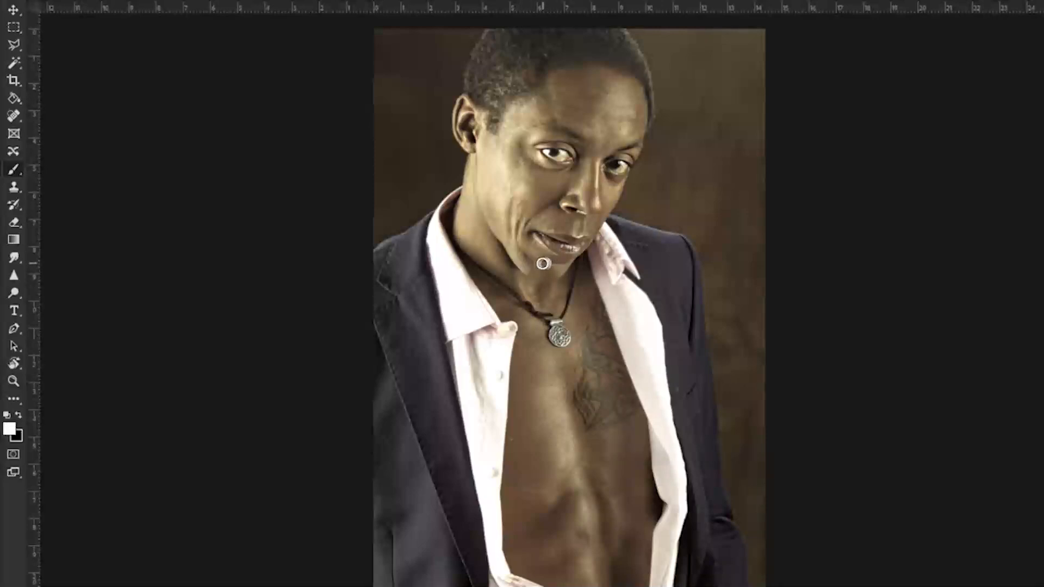
{"action": "left_click_drag", "start_coordinate": [591, 180], "coordinate": [620, 173]}
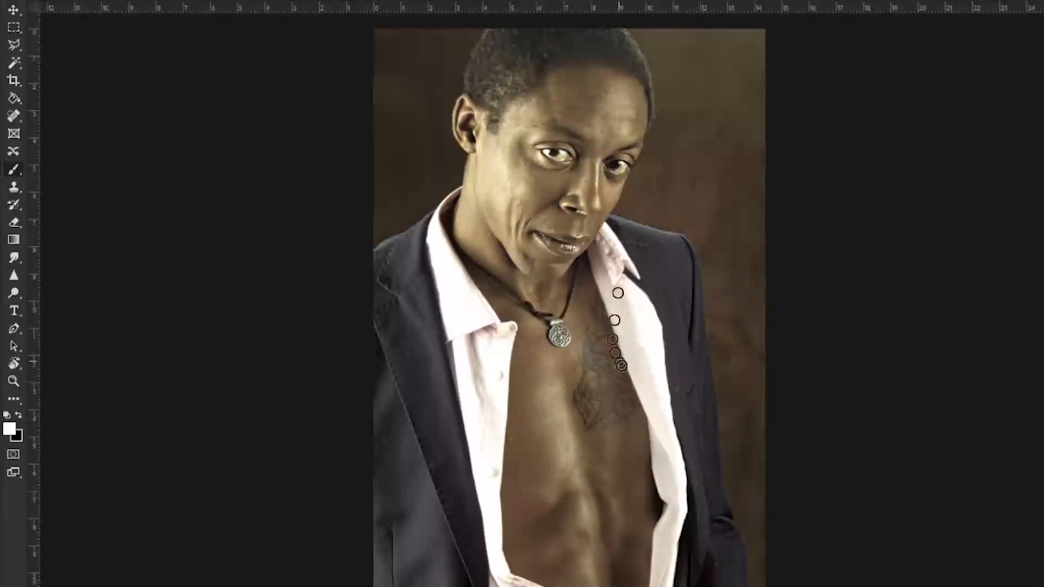
{"action": "mouse_move", "coordinate": [584, 336]}
{"action": "left_mouse_down"}
{"action": "mouse_move", "coordinate": [586, 427]}
{"action": "mouse_move", "coordinate": [578, 401]}
{"action": "mouse_move", "coordinate": [587, 421]}
{"action": "mouse_move", "coordinate": [626, 417]}
{"action": "mouse_move", "coordinate": [599, 419]}
{"action": "mouse_move", "coordinate": [615, 385]}
{"action": "mouse_move", "coordinate": [606, 415]}
{"action": "mouse_move", "coordinate": [619, 411]}
{"action": "mouse_move", "coordinate": [631, 397]}
{"action": "mouse_move", "coordinate": [588, 397]}
{"action": "mouse_move", "coordinate": [591, 360]}
{"action": "mouse_move", "coordinate": [596, 389]}
{"action": "mouse_move", "coordinate": [603, 366]}
{"action": "mouse_move", "coordinate": [627, 386]}
{"action": "mouse_move", "coordinate": [603, 362]}
{"action": "mouse_move", "coordinate": [607, 333]}
{"action": "mouse_move", "coordinate": [613, 349]}
{"action": "mouse_move", "coordinate": [601, 318]}
{"action": "mouse_move", "coordinate": [592, 359]}
{"action": "mouse_move", "coordinate": [595, 342]}
{"action": "mouse_move", "coordinate": [611, 402]}
{"action": "left_mouse_up"}
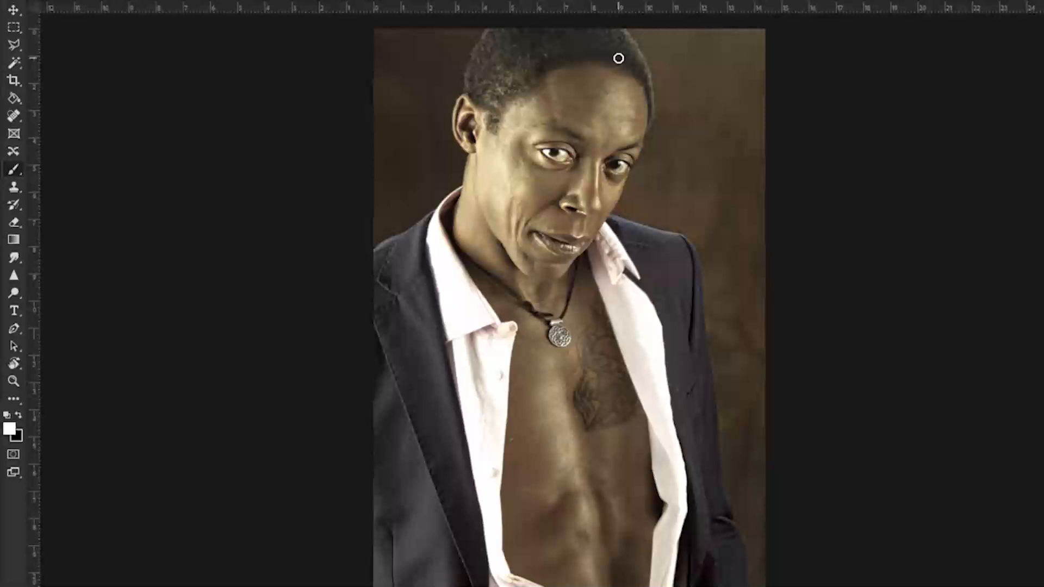
- Enlarge the white brush further for painting near the man's head
{"action": "key", "text": "bracketright"}
{"action": "key", "text": "bracketright"}
{"action": "key", "text": "bracketright"}
{"action": "key", "text": "bracketright"}
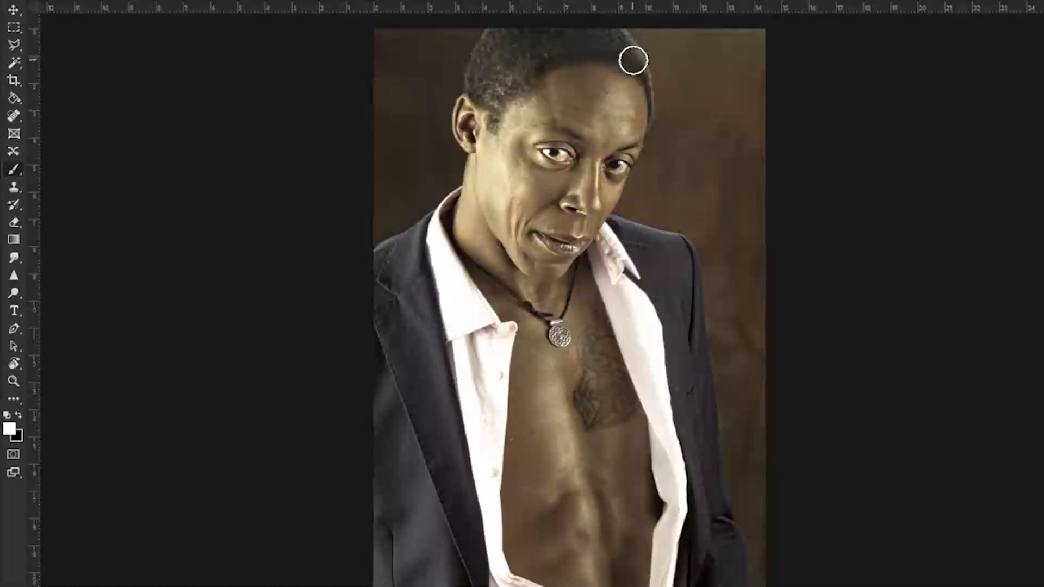